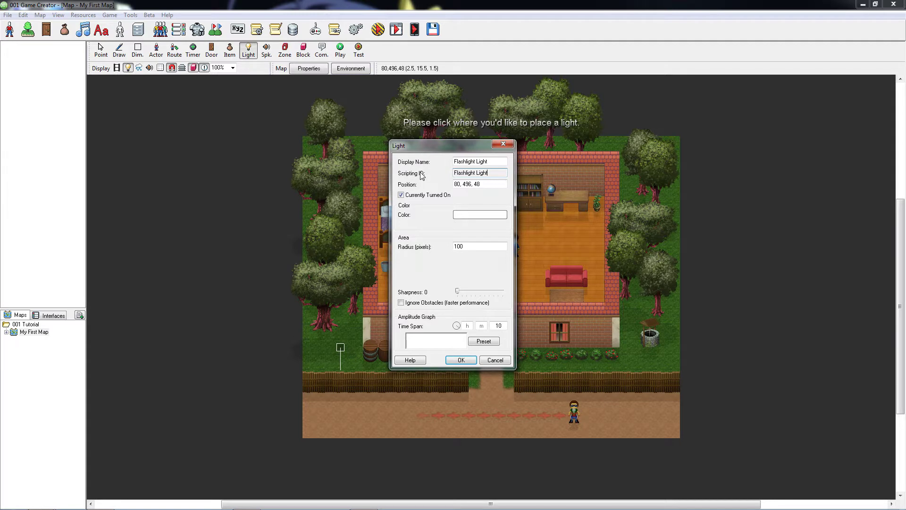
Disable the initial on state of the Flashlight Light and finish placing it, accepting the change to the map's lighting
left_click(428, 196)
left_click(461, 360)
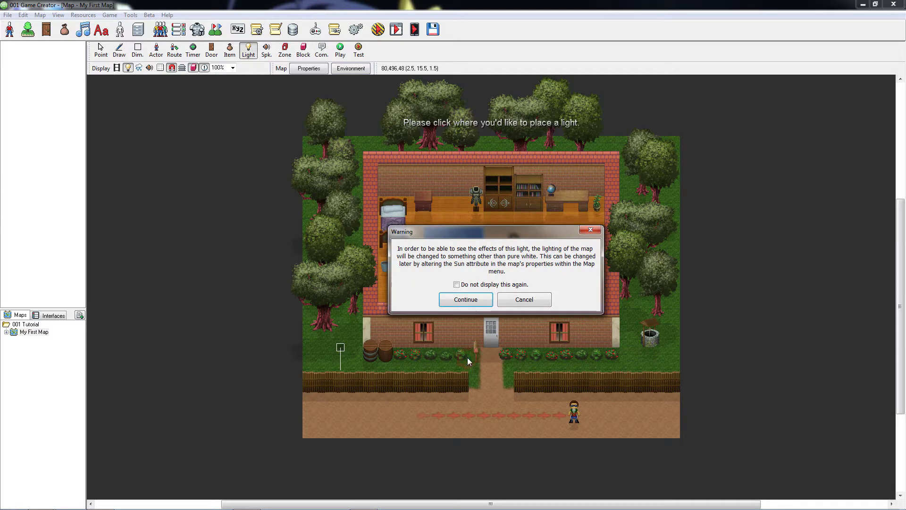
left_click(488, 302)
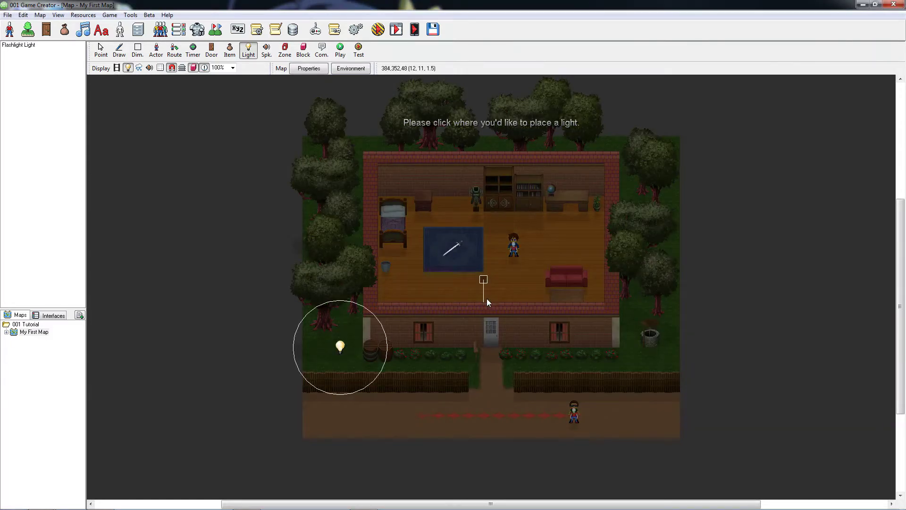
Save the map and open the HUD interface for editing
left_click(53, 315)
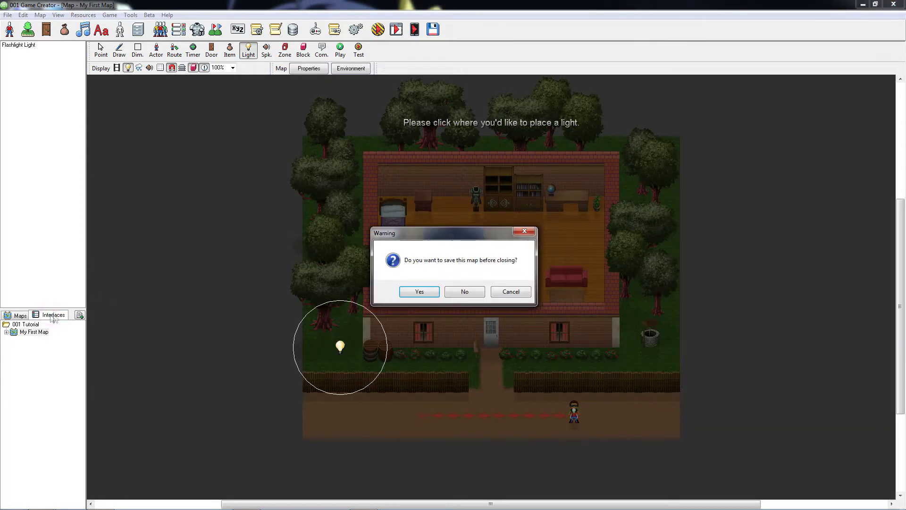
left_click(431, 292)
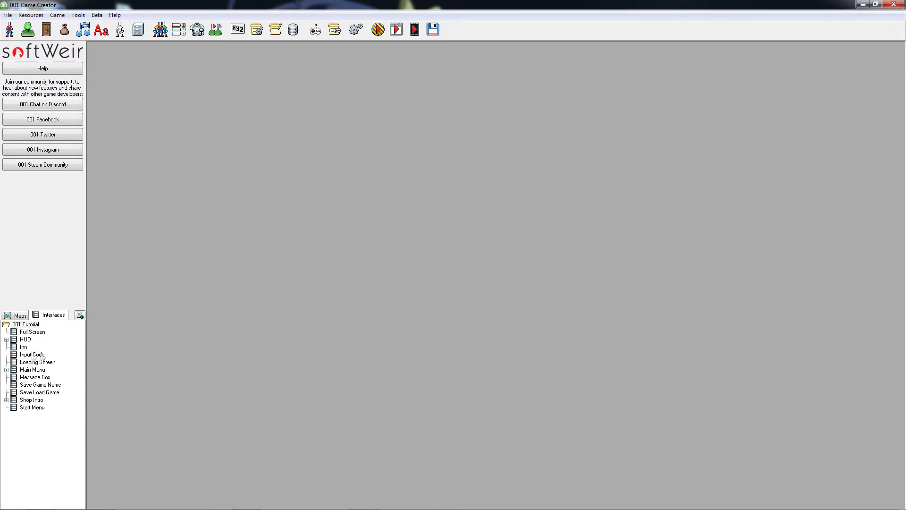
double_click(21, 341)
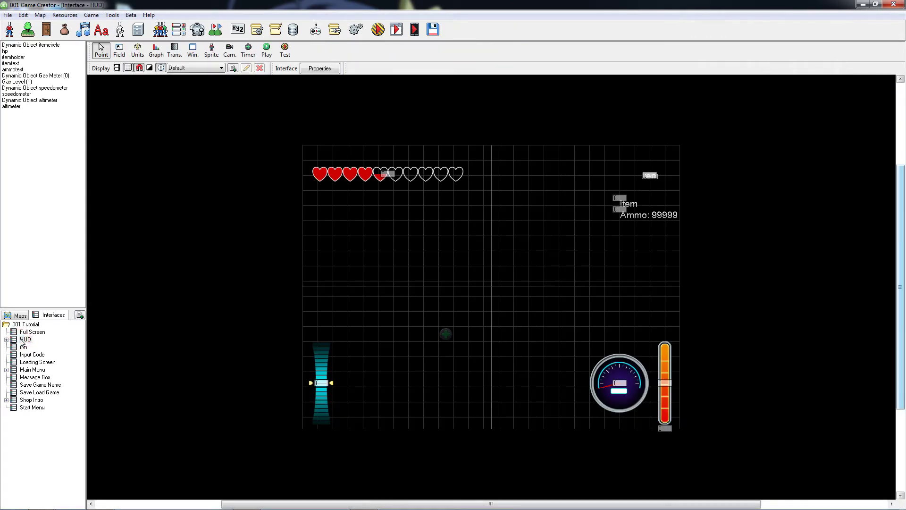
Add a timer just below the hearts at 48, 112, 0 and name it Flashlight Timer
left_click(248, 49)
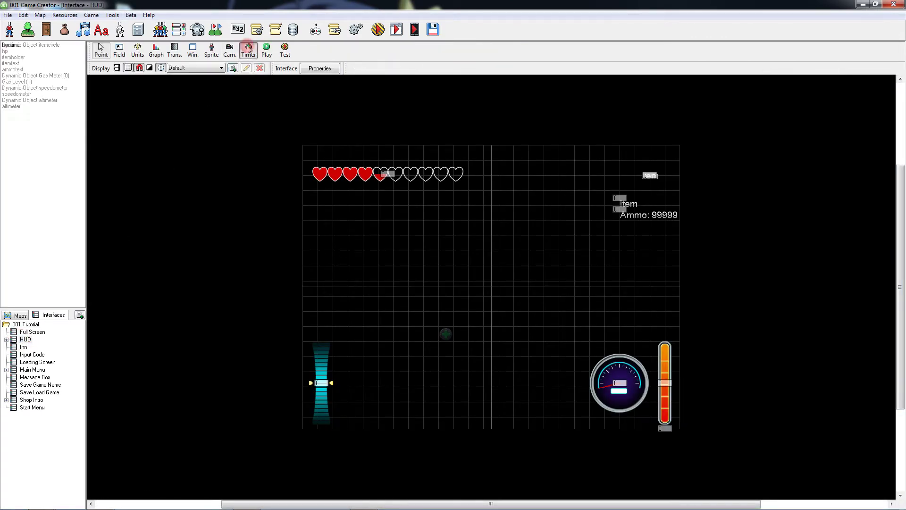
left_click(324, 201)
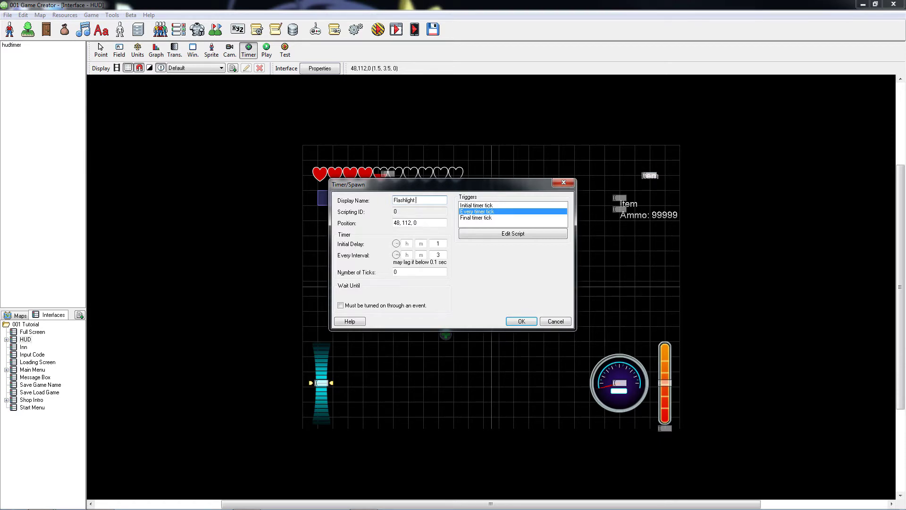
type("Flashlight Timer")
Set the timer's initial delay to 0 and its interval to 0.01 seconds, and require it to be turned on through an event
double_click(438, 244)
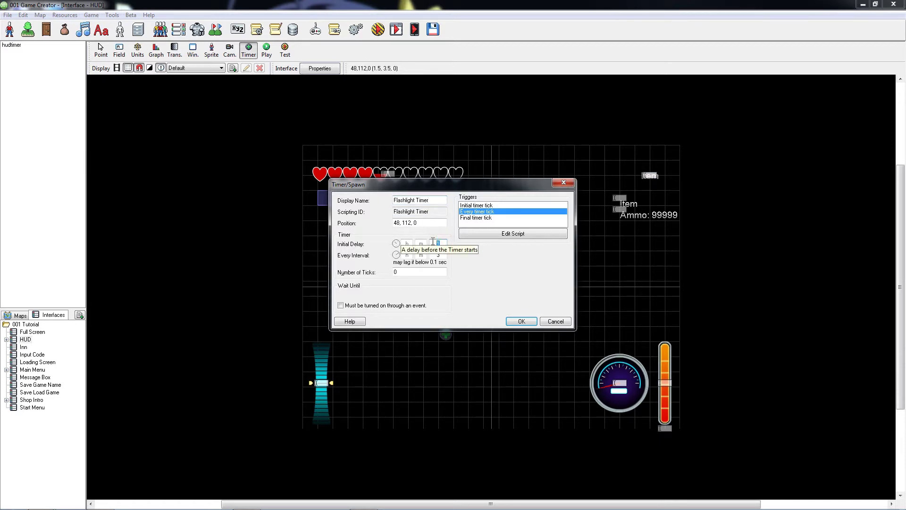
type("0")
double_click(439, 255)
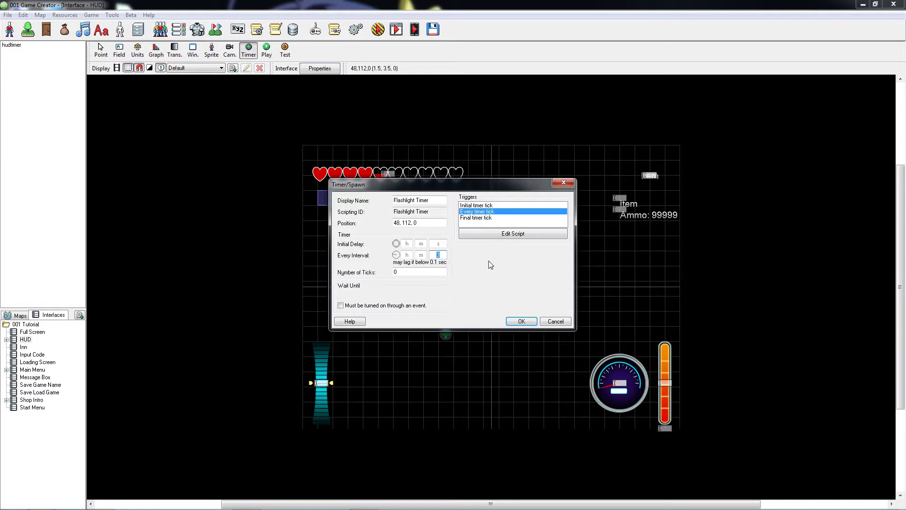
type("0.01")
left_click(403, 306)
Open the script for every timer tick and add a Switch Branch event that checks the Flashlight switch
left_click(549, 240)
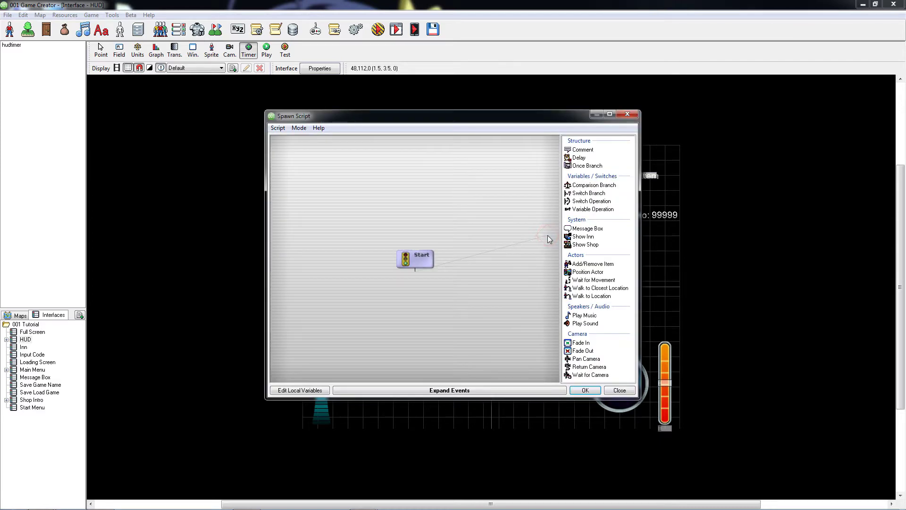
left_click(590, 193)
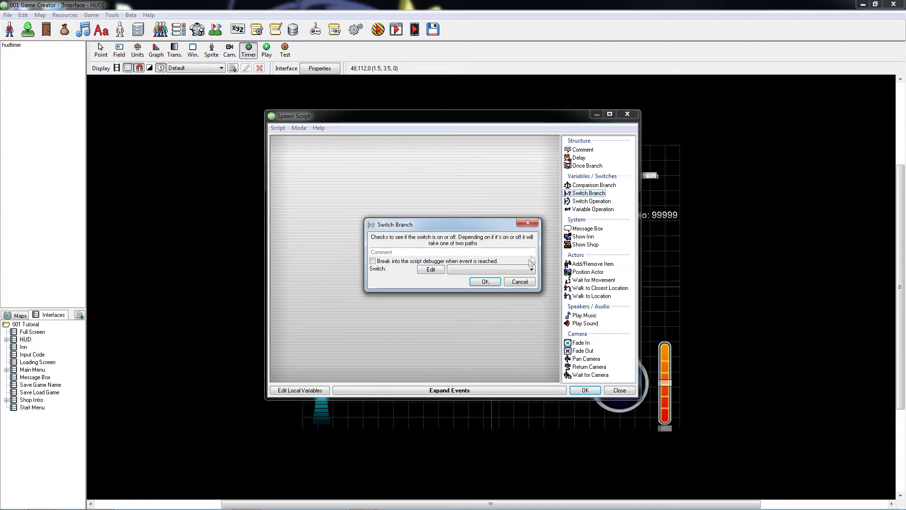
left_click(525, 270)
left_click(518, 278)
left_click(497, 282)
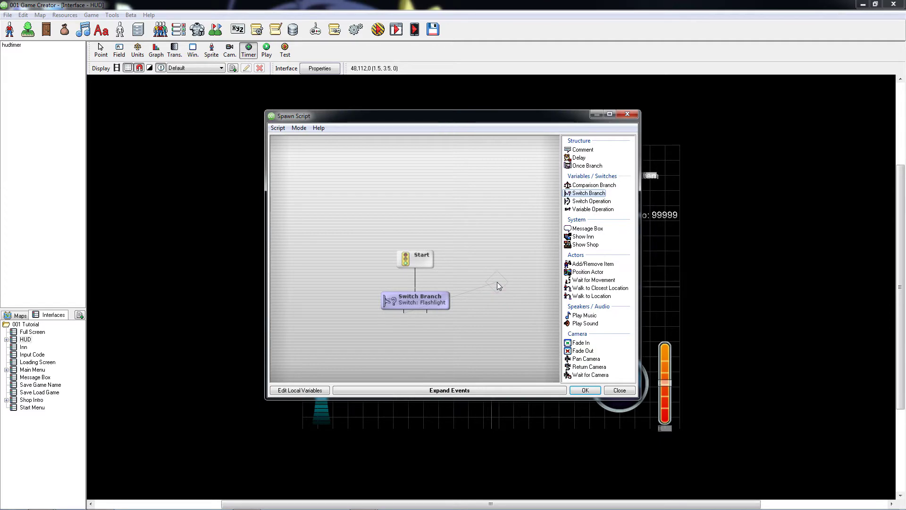
Add a Position Light event on the switch's first branch for Flashlight Light, searched through all maps, with (Main) as the target map
left_click(489, 389)
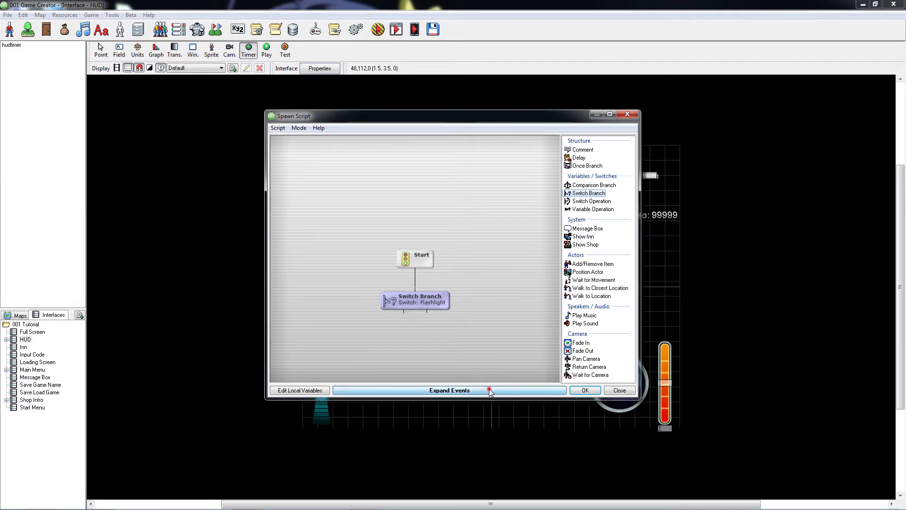
type("light")
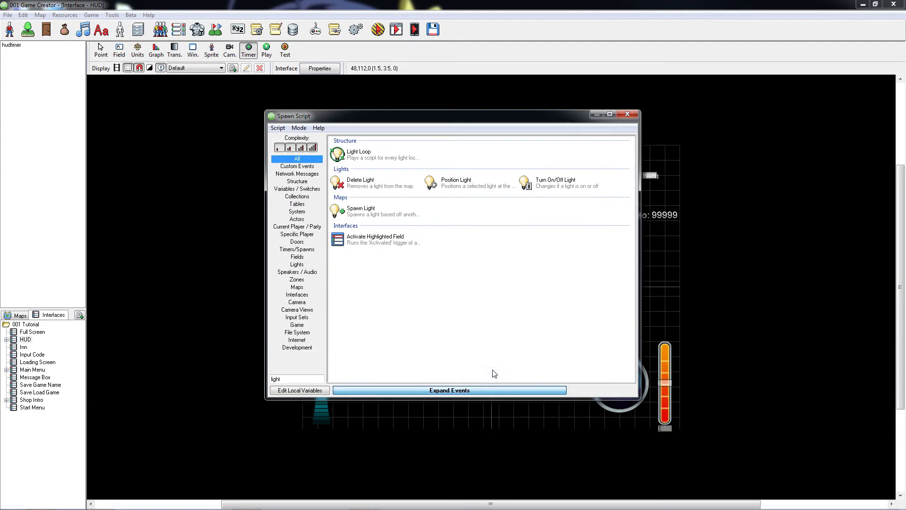
double_click(486, 188)
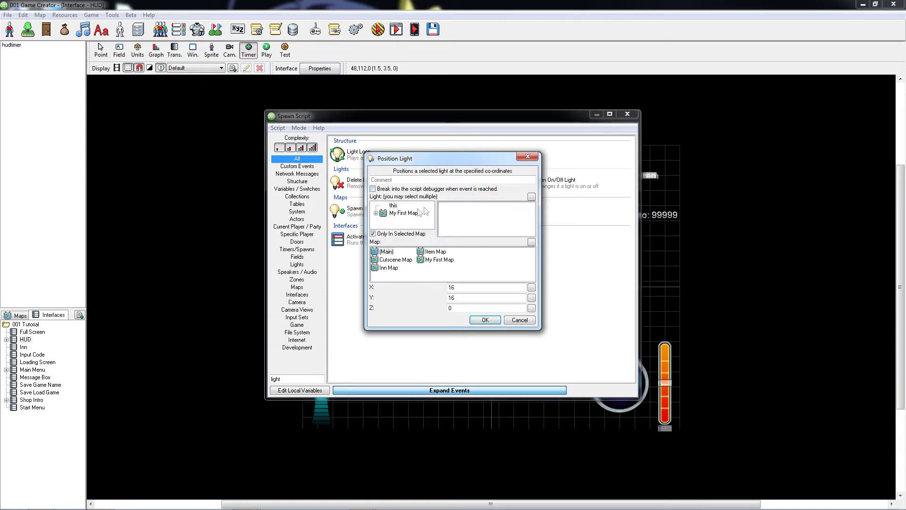
left_click(405, 214)
left_click(450, 208)
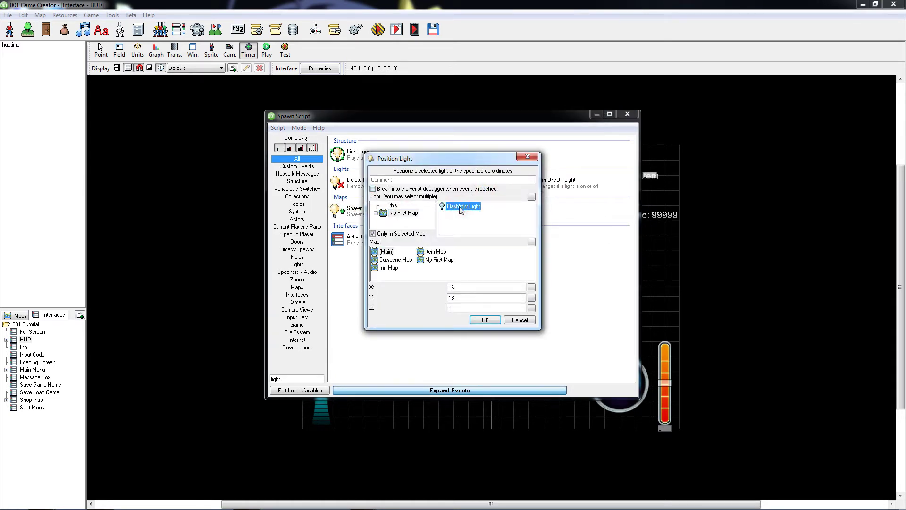
left_click(413, 235)
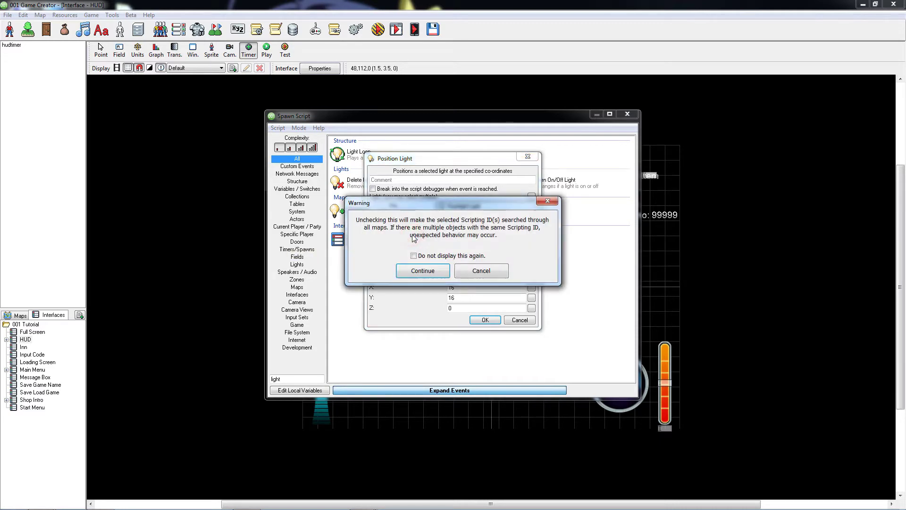
left_click(435, 275)
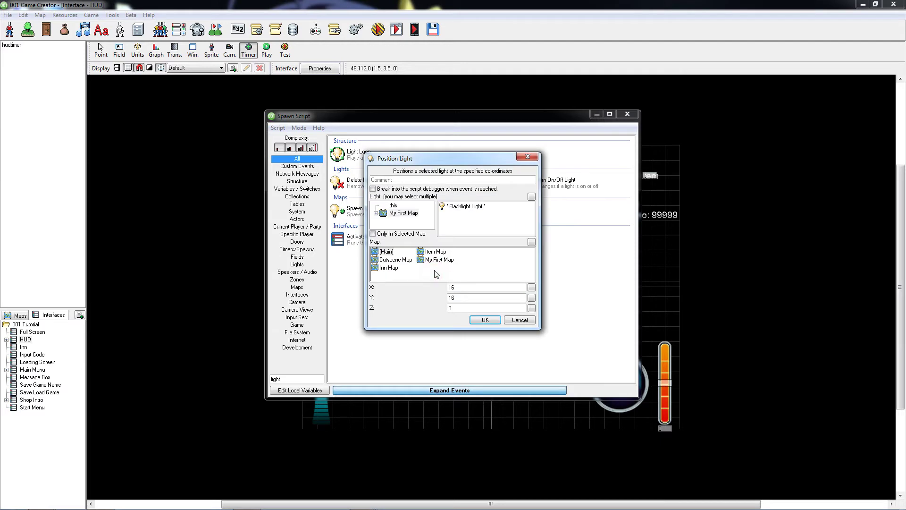
left_click(472, 208)
left_click(386, 252)
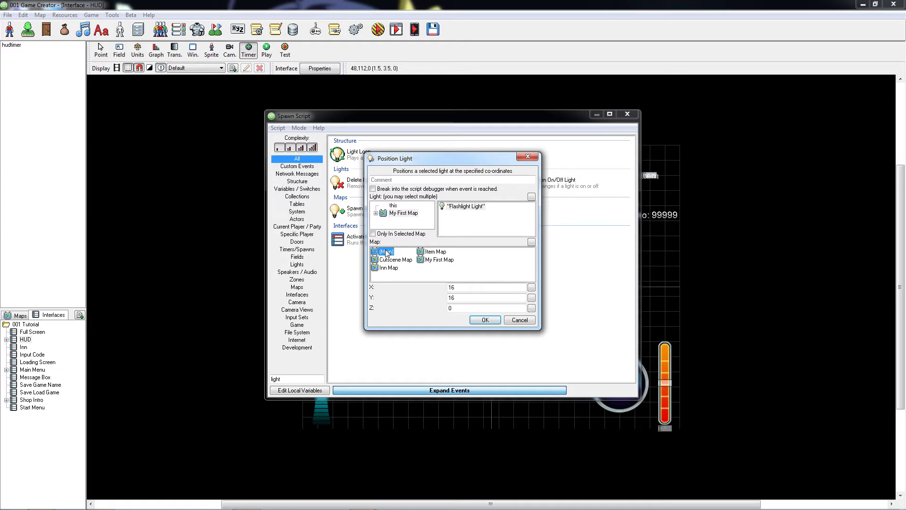
Set the Position Light event's X value to the X Position of the (Main) actor
left_click(532, 288)
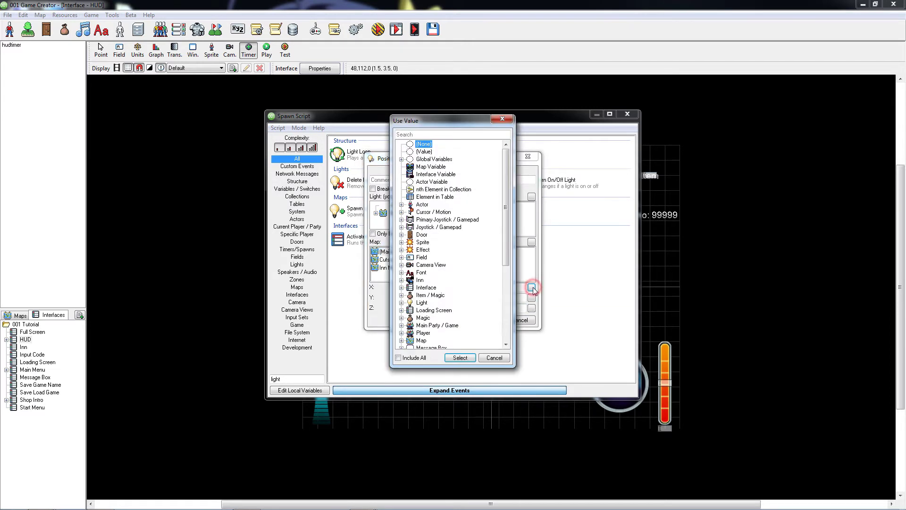
type("position")
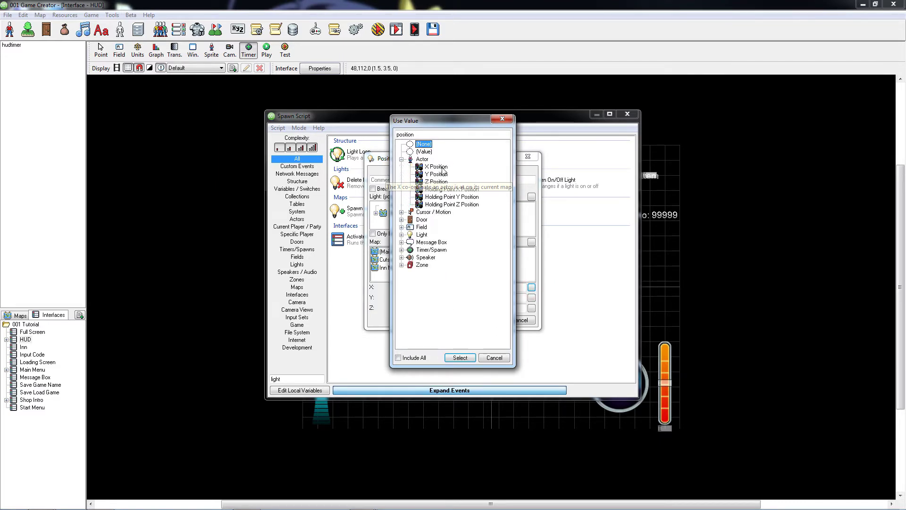
double_click(443, 170)
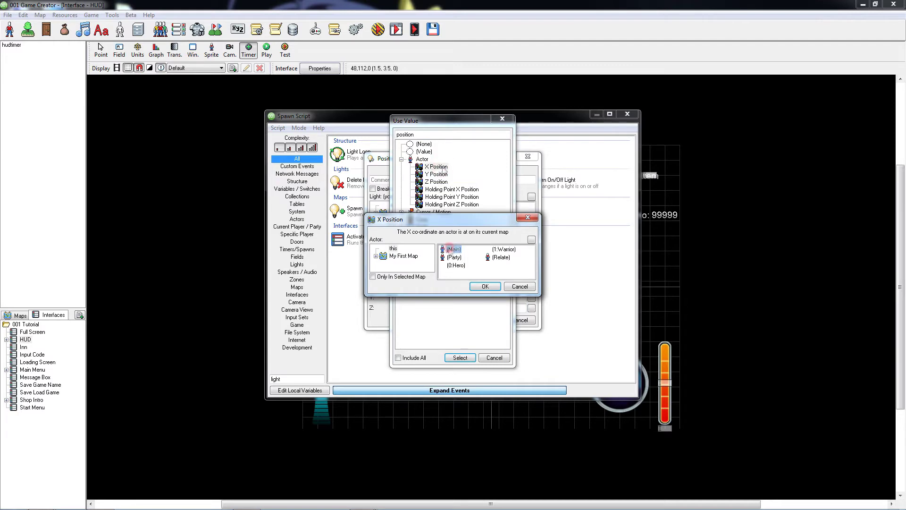
left_click(493, 287)
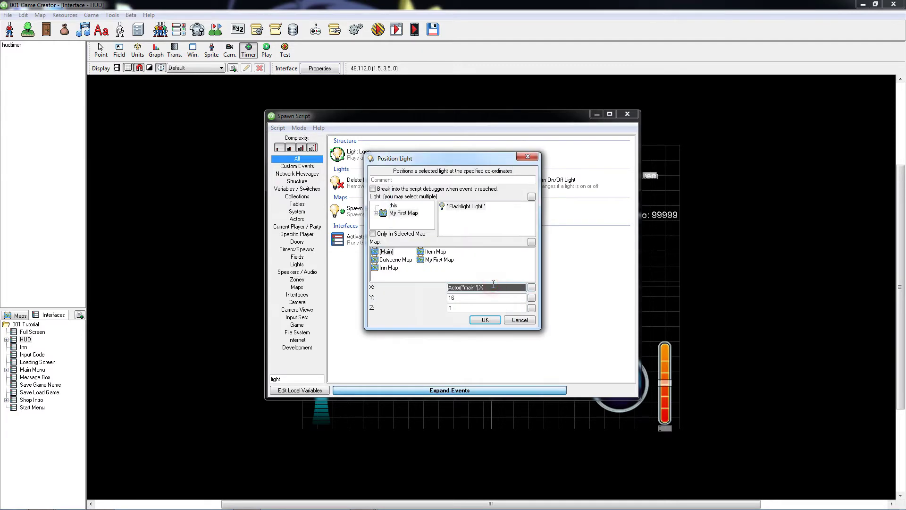
Set the event's Y value to the (Main) actor's Y Position and Z to 48, and accept the event, script and timer
left_click(532, 298)
type("position")
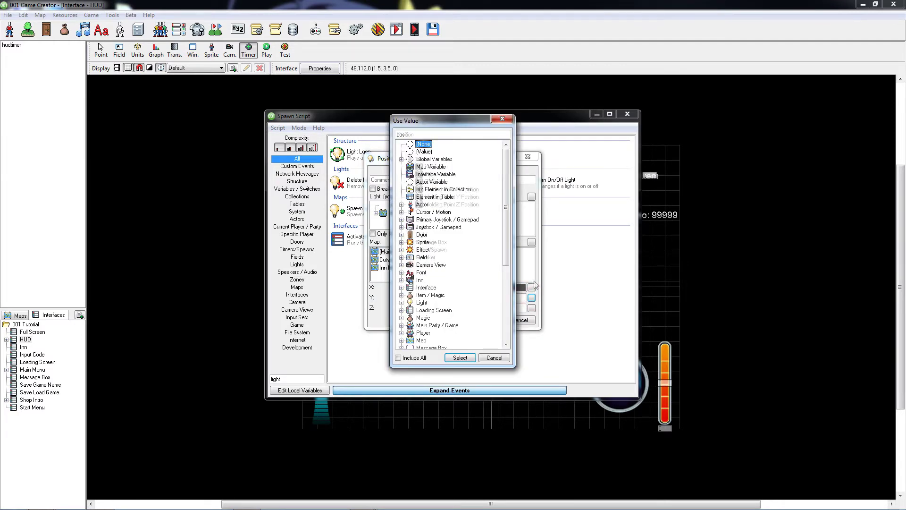
double_click(436, 174)
left_click(454, 249)
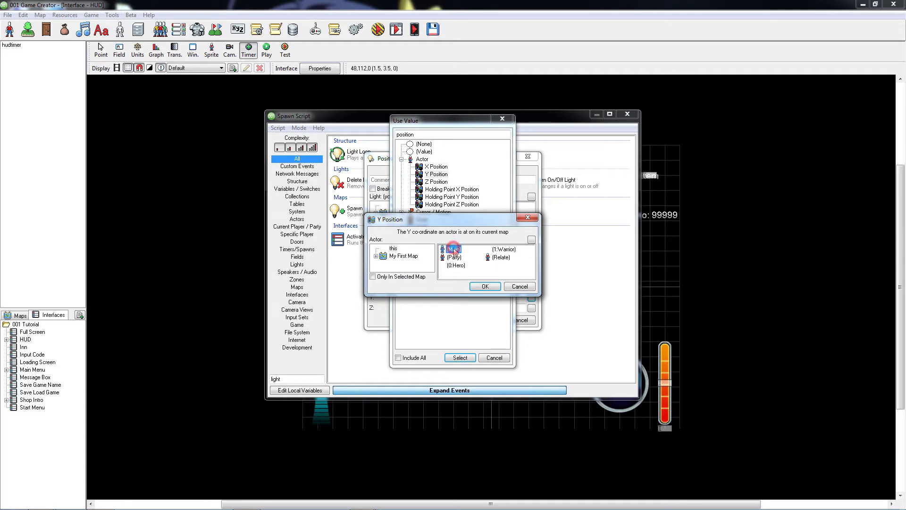
left_click(486, 286)
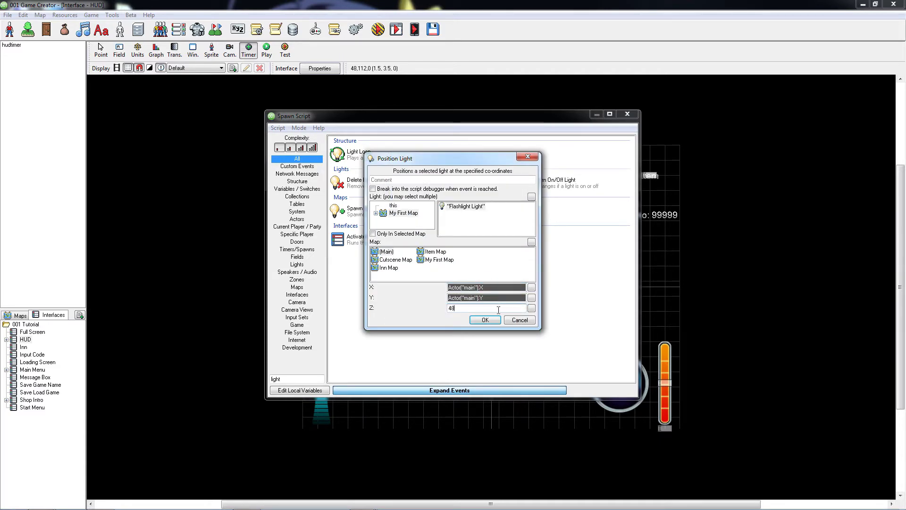
left_click(485, 319)
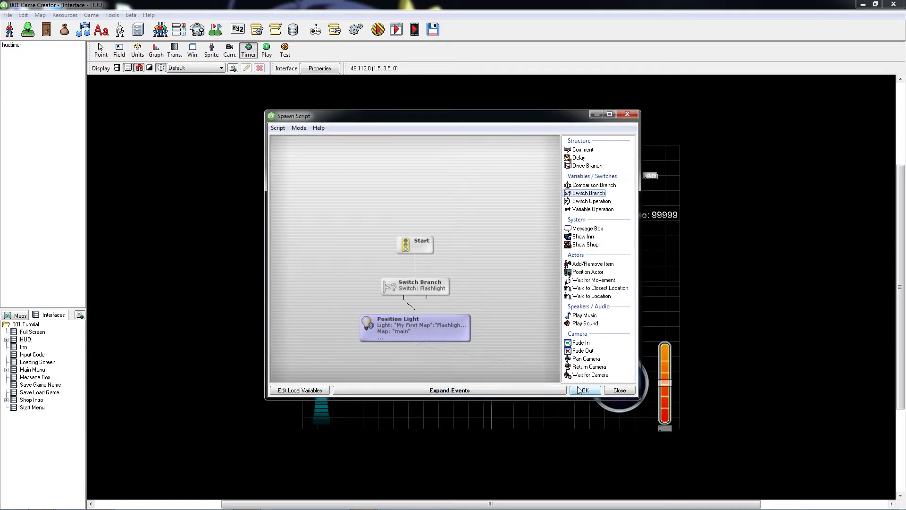
left_click(581, 390)
left_click(525, 321)
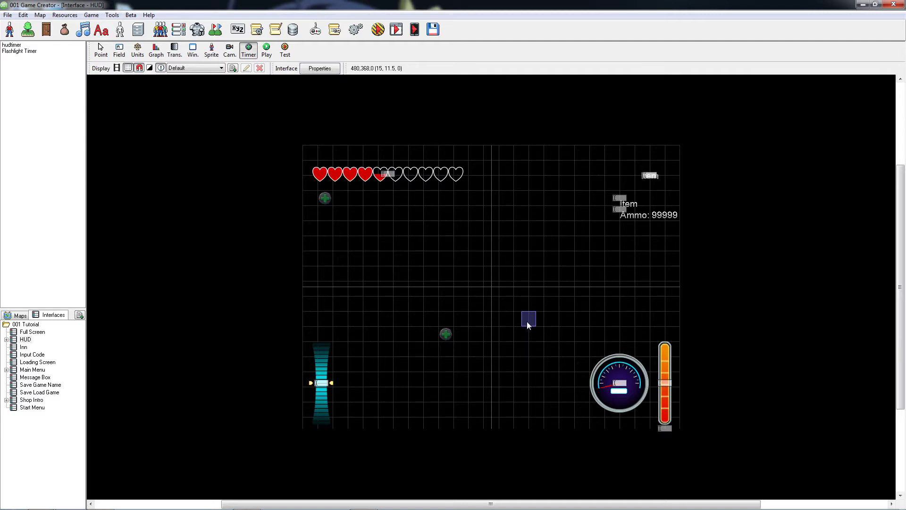
Add a game control named Flashlight with F as Player 1's default key, and accept the controls
left_click(315, 30)
left_click(486, 145)
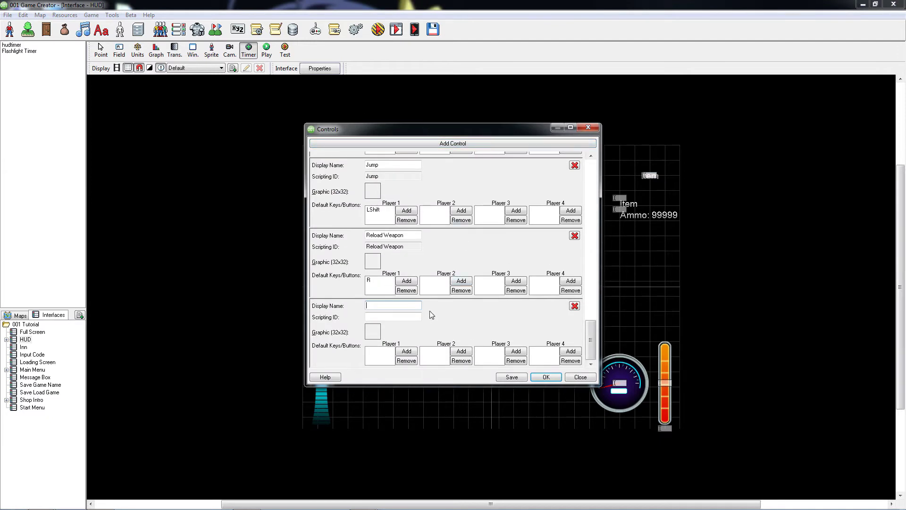
type("Flashlight")
left_click(414, 352)
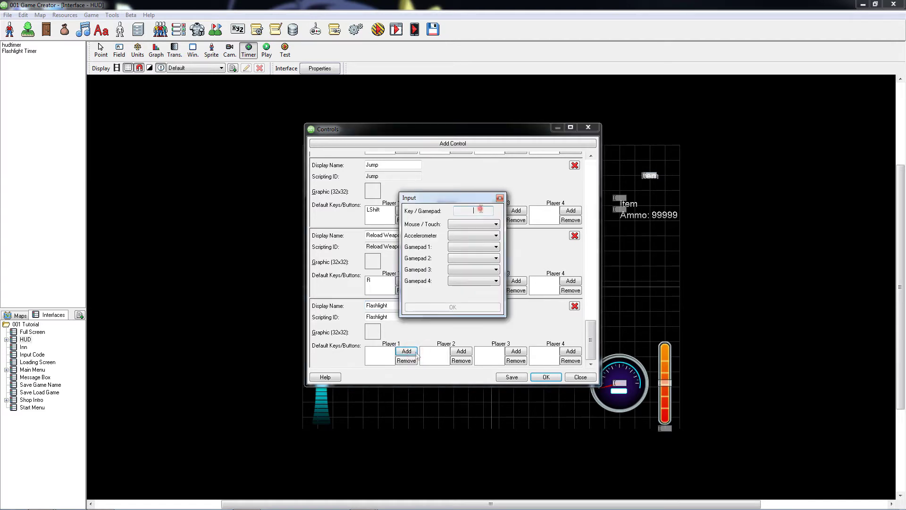
key("f")
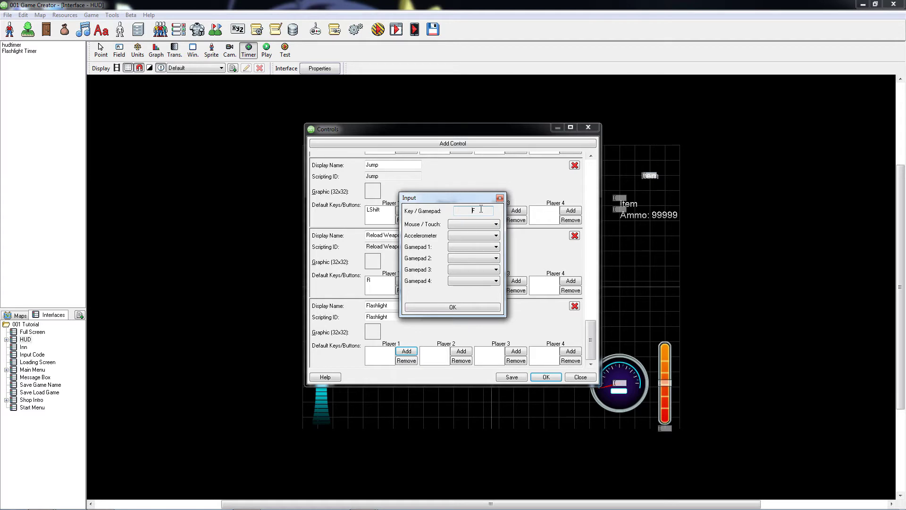
left_click(488, 307)
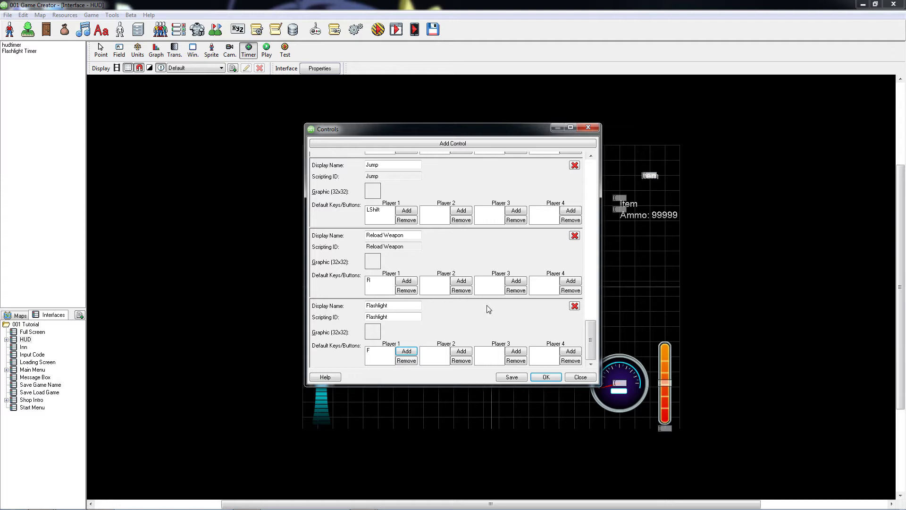
key("Return")
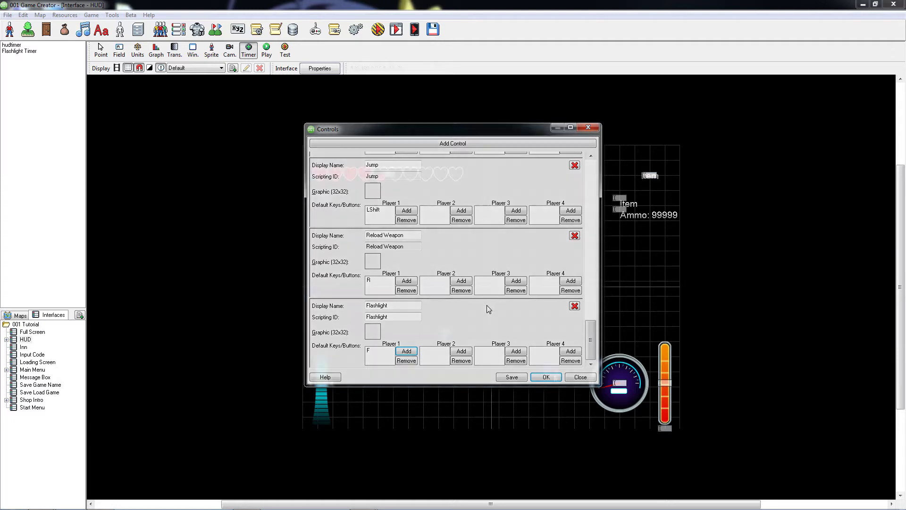
Add a control combination to the Regular Game input set using the defined control Flashlight, triggered when pressed and released
left_click(334, 30)
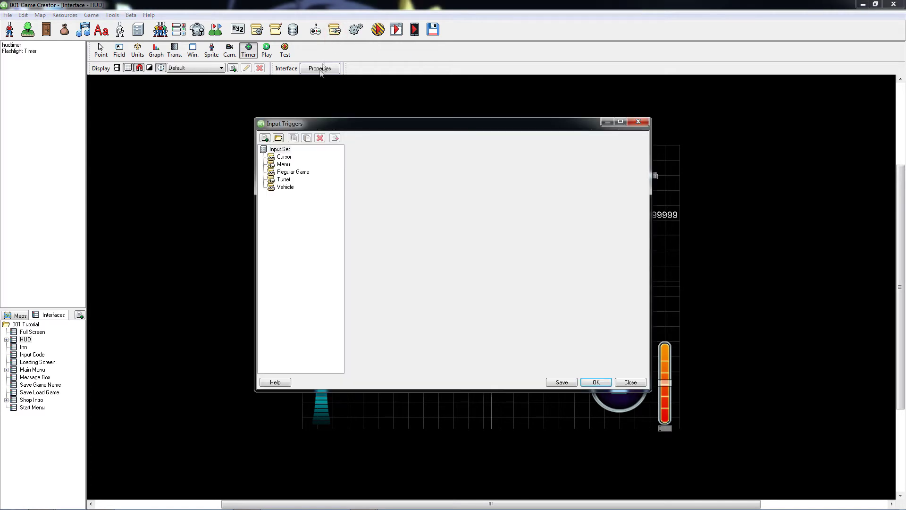
left_click(289, 172)
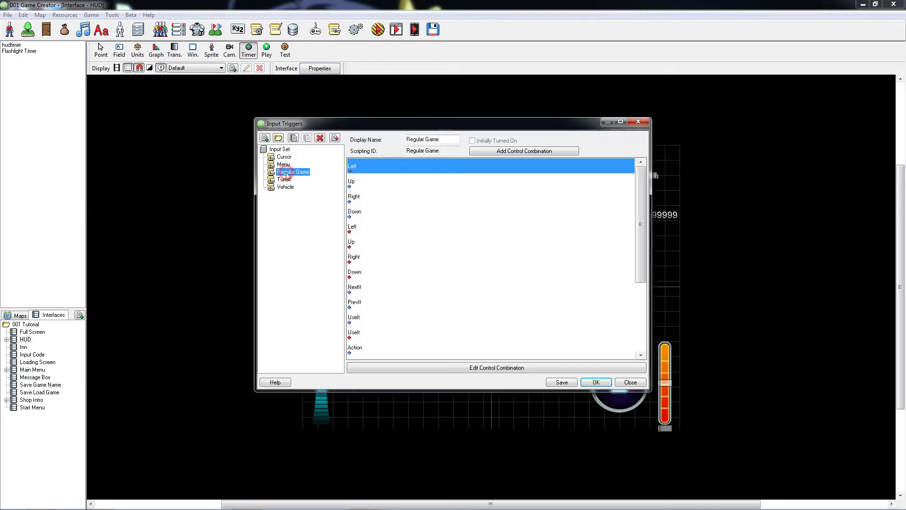
left_click(555, 150)
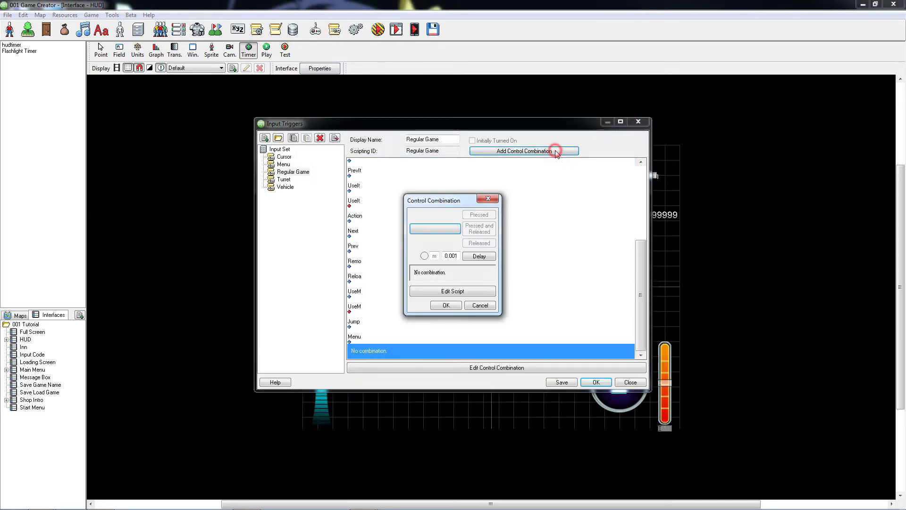
left_click(452, 231)
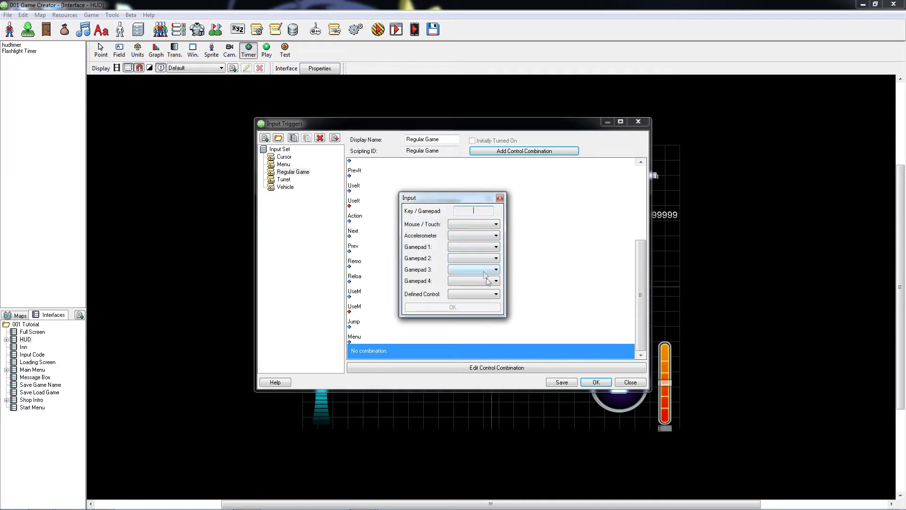
left_click(492, 293)
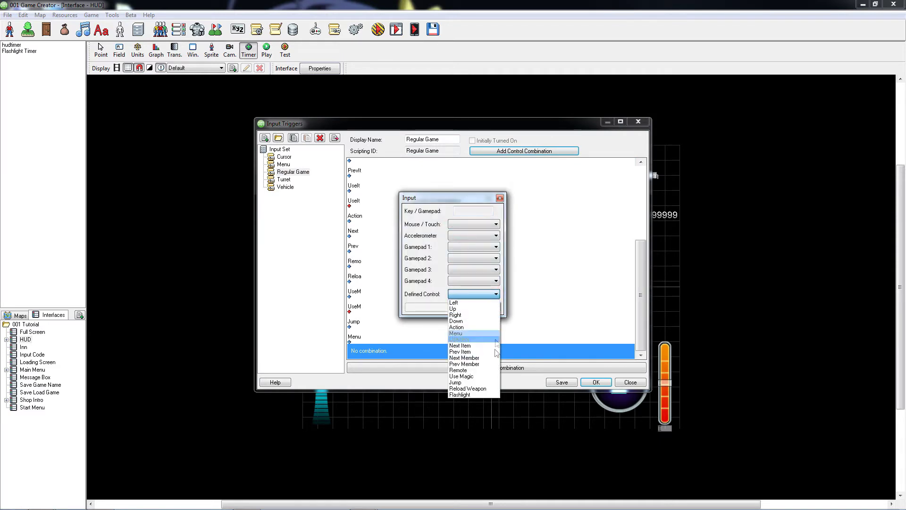
left_click(486, 394)
left_click(486, 309)
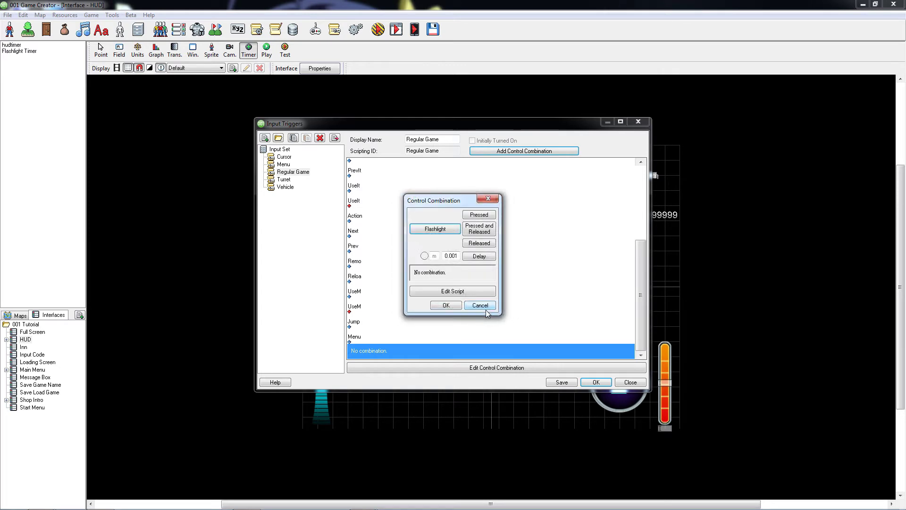
left_click(486, 231)
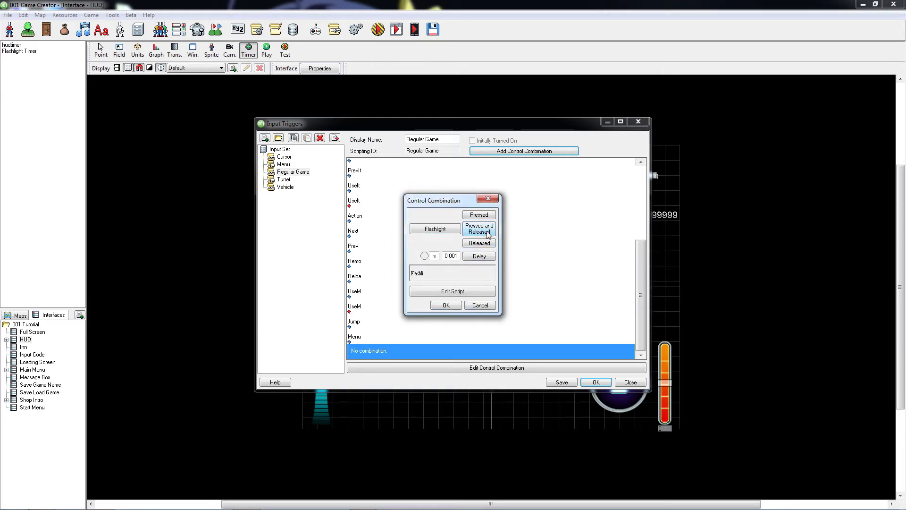
In the combination's script, add a Switch Operation event that toggles the Flashlight switch
left_click(485, 290)
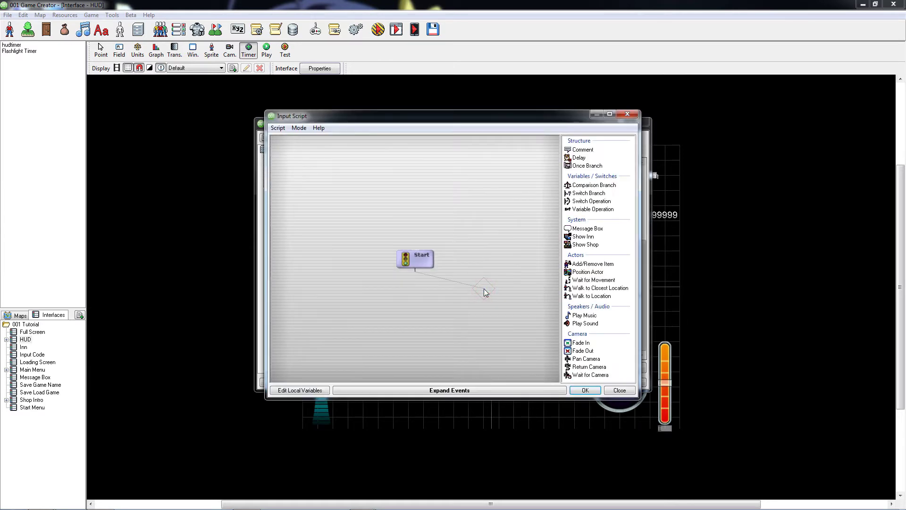
left_click(583, 202)
left_click(525, 264)
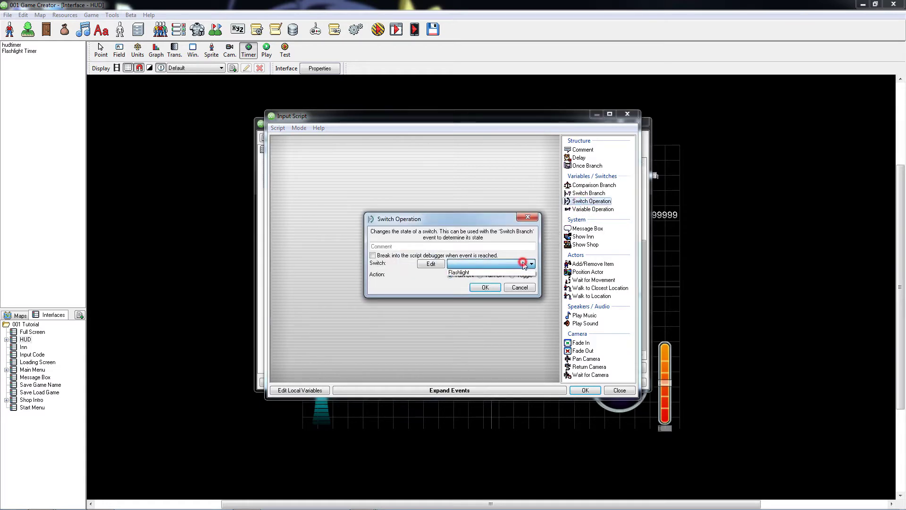
left_click(518, 272)
left_click(514, 275)
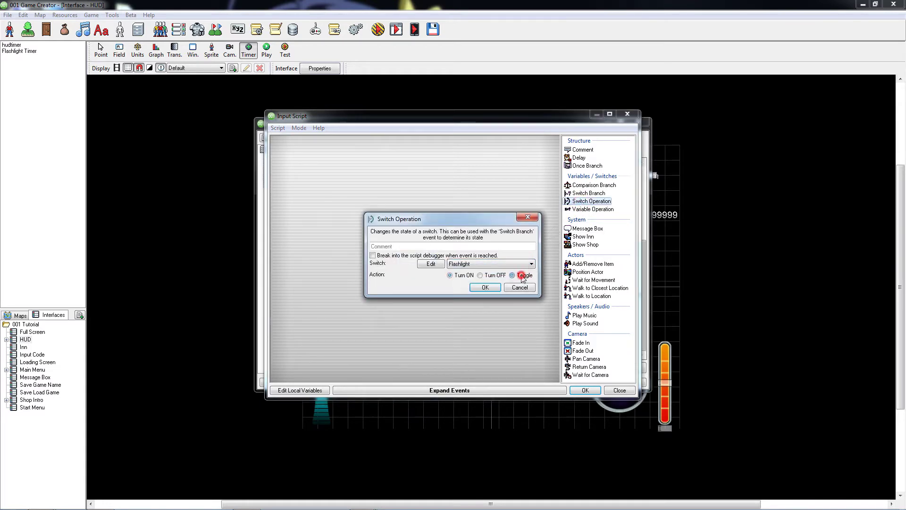
left_click(498, 289)
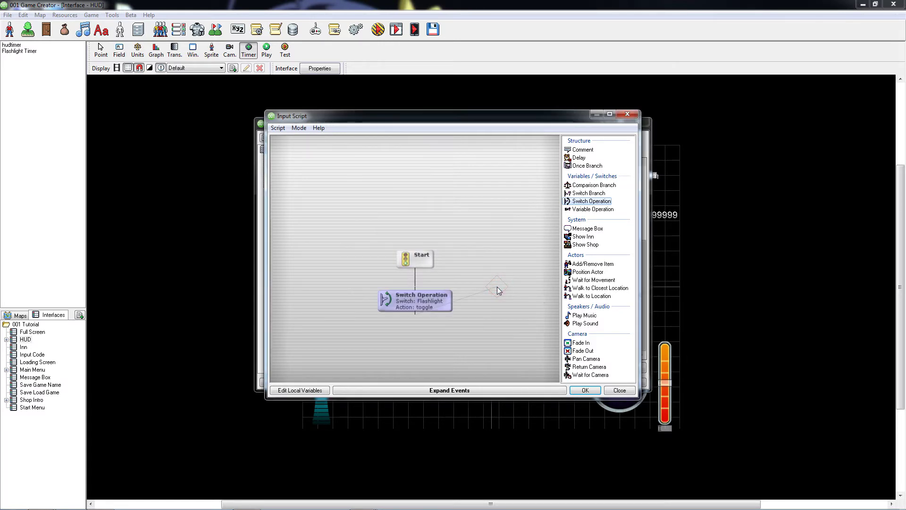
Add a Switch Branch event that checks the Flashlight switch after the Switch Operation
left_click(578, 193)
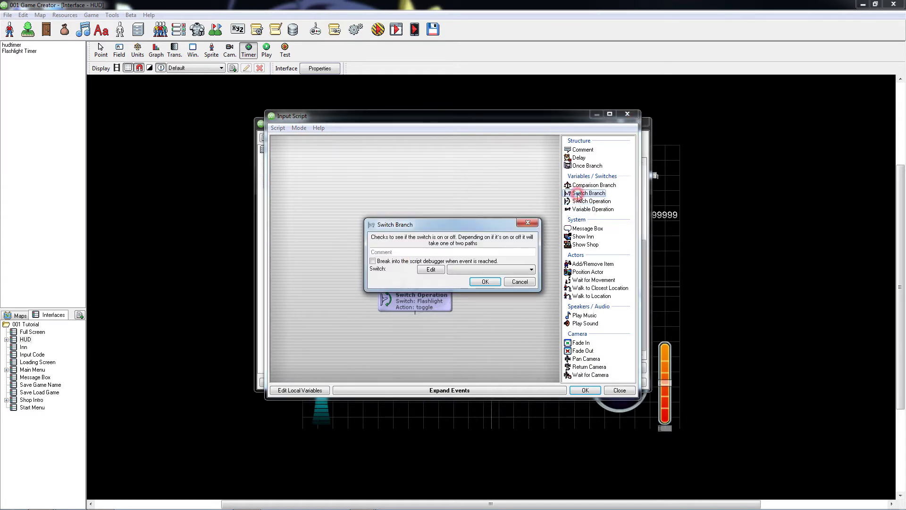
left_click(531, 269)
left_click(519, 277)
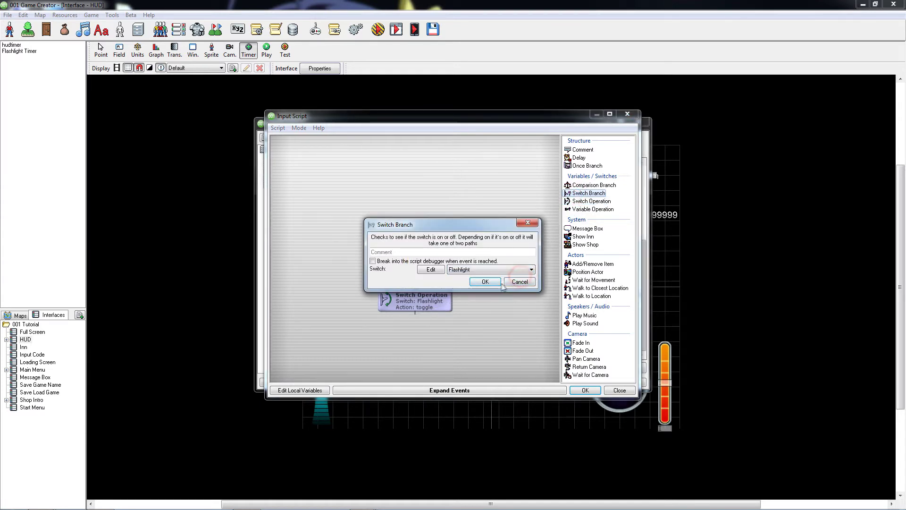
left_click(497, 283)
Add a Turn On/Off Light event on the first branch that turns on Flashlight Light, searched beyond the selected map
left_click(500, 389)
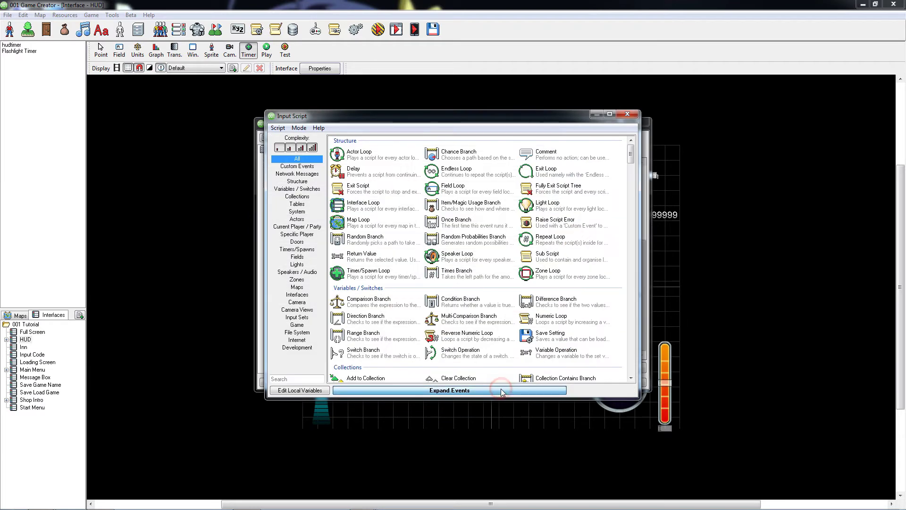
type("light")
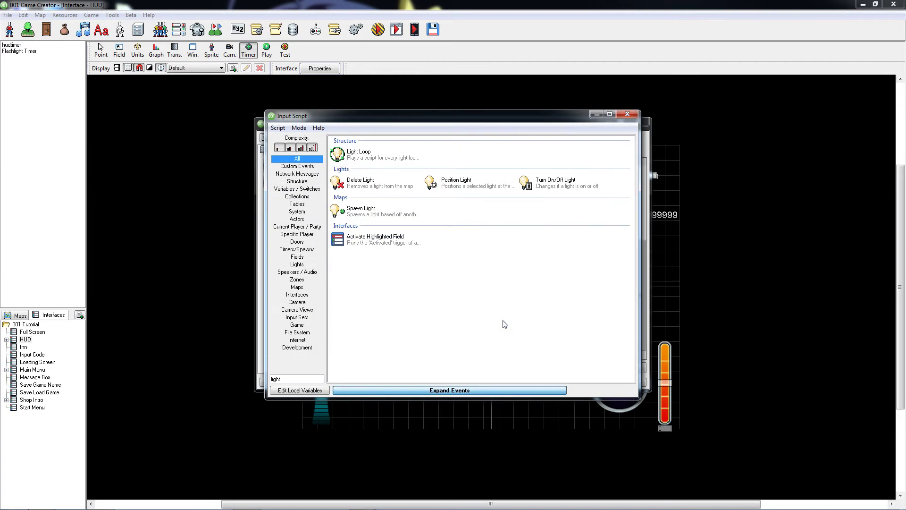
left_click(562, 187)
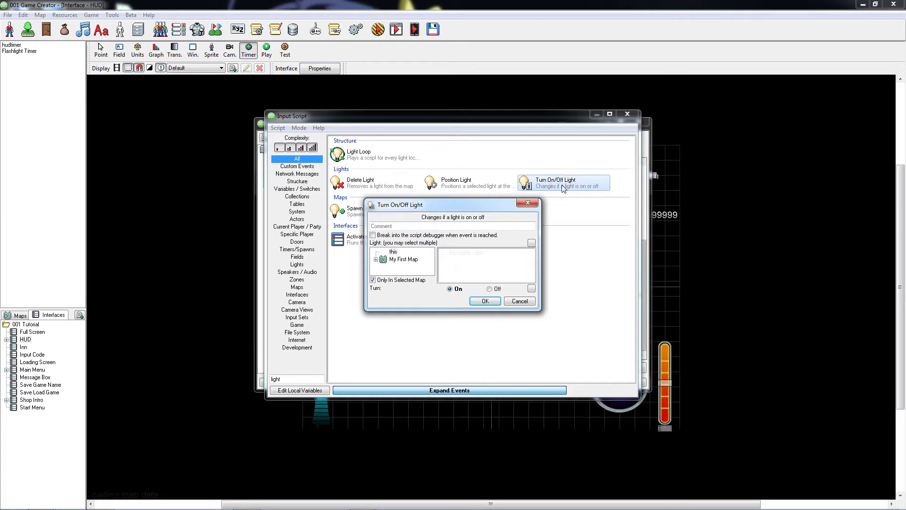
left_click(372, 280)
left_click(465, 253)
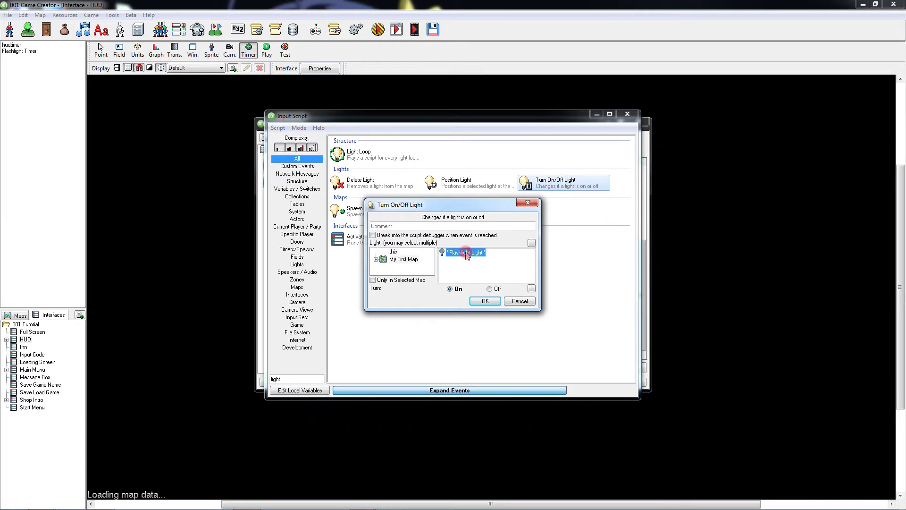
left_click(486, 302)
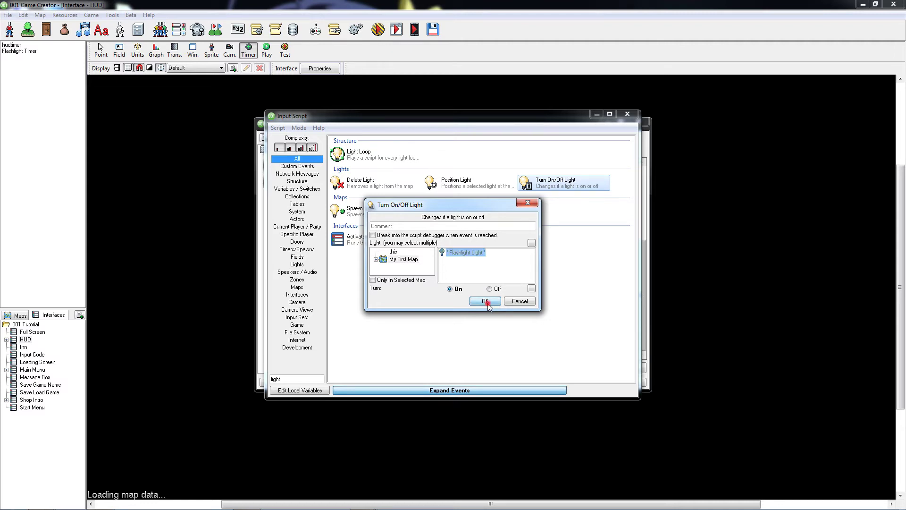
Add a Start/Stop Timer/Spawn event below the light event that starts the HUD's Flashlight Timer
left_click(498, 393)
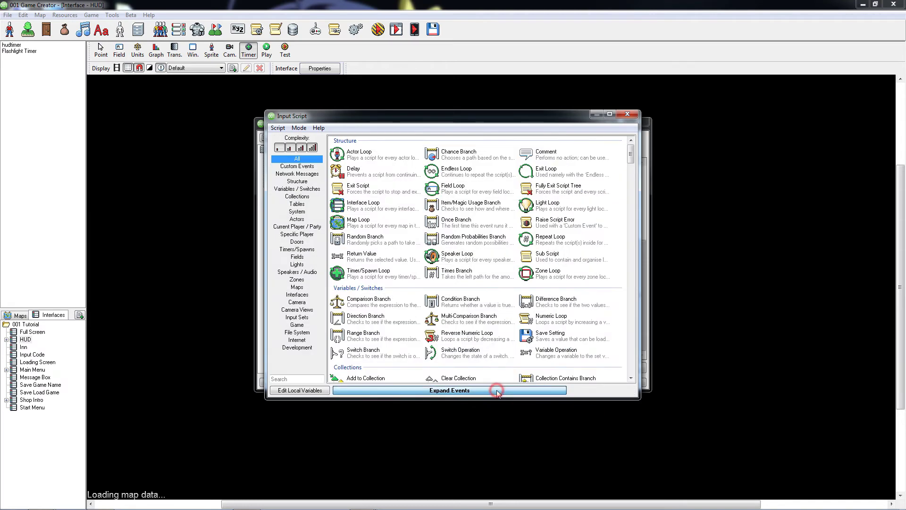
type("timer")
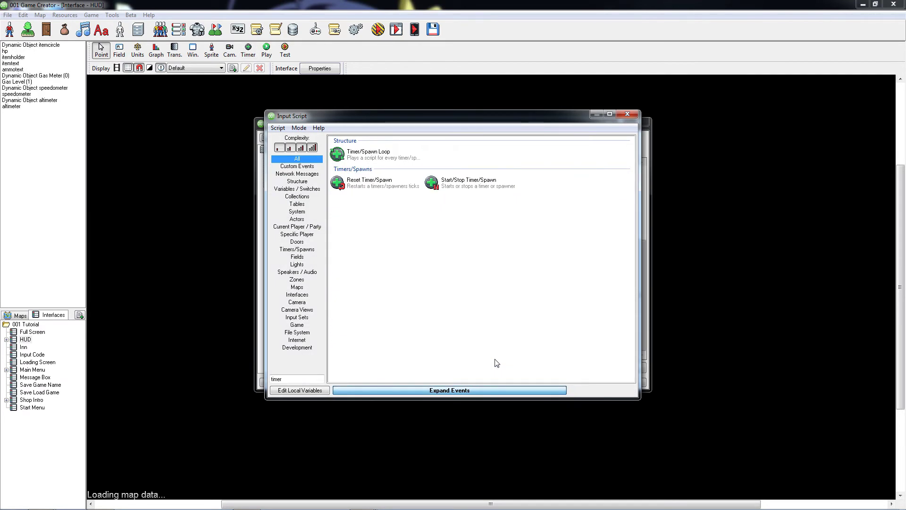
left_click(479, 188)
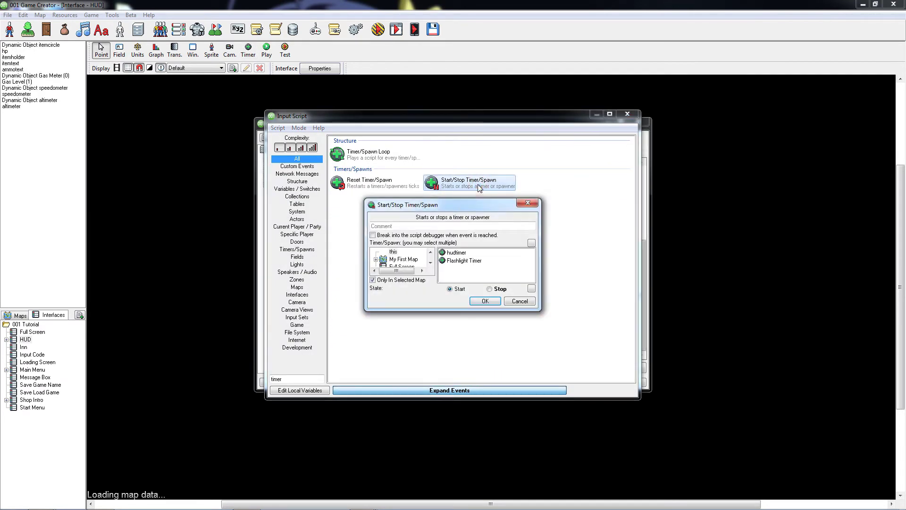
scroll(431, 259, "down", 2)
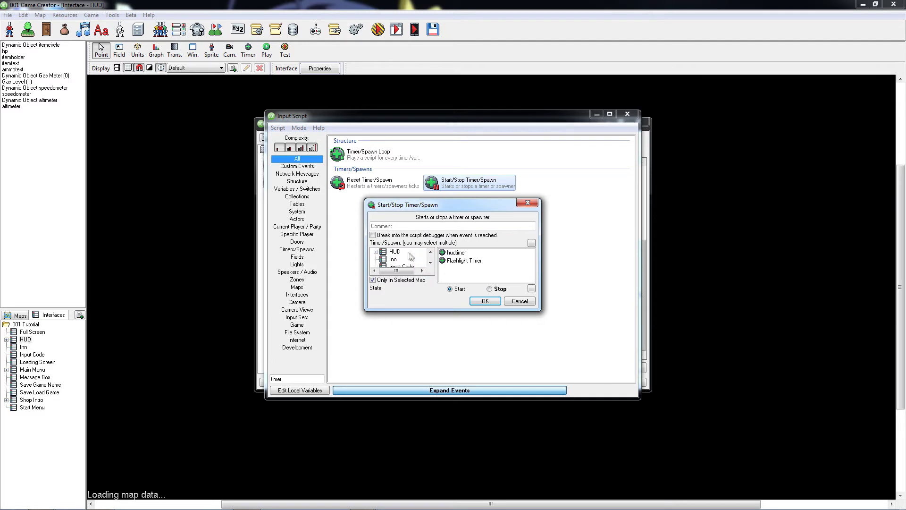
left_click(461, 262)
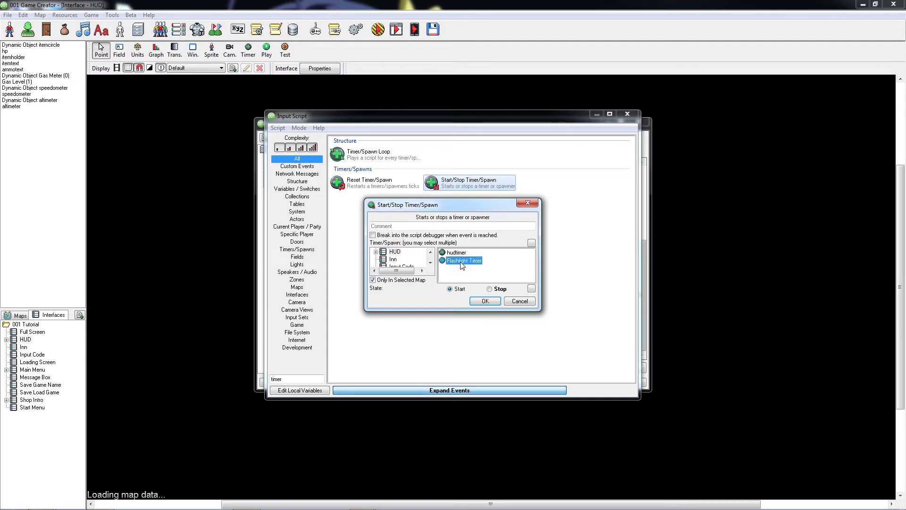
left_click(486, 300)
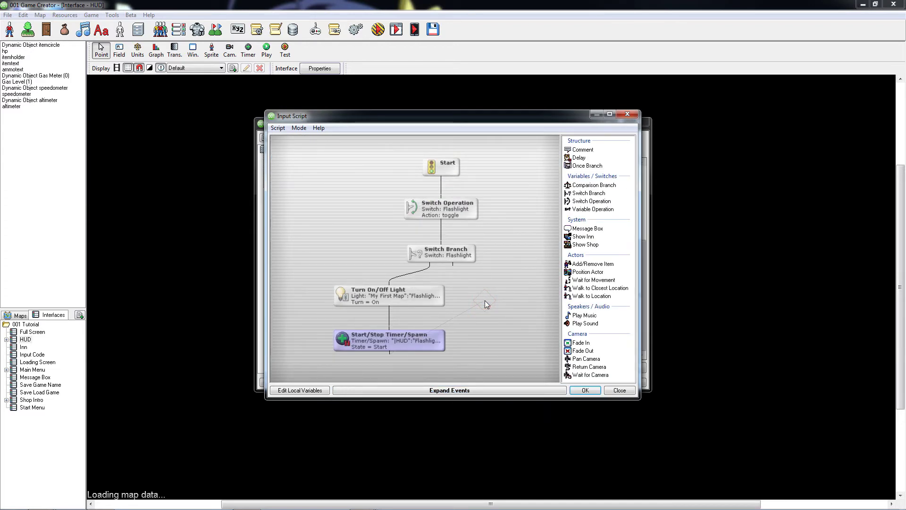
Copy the light and timer events, paste them beside the originals, and connect the copies to the Switch Branch's second output
left_click_drag(475, 282, 418, 343)
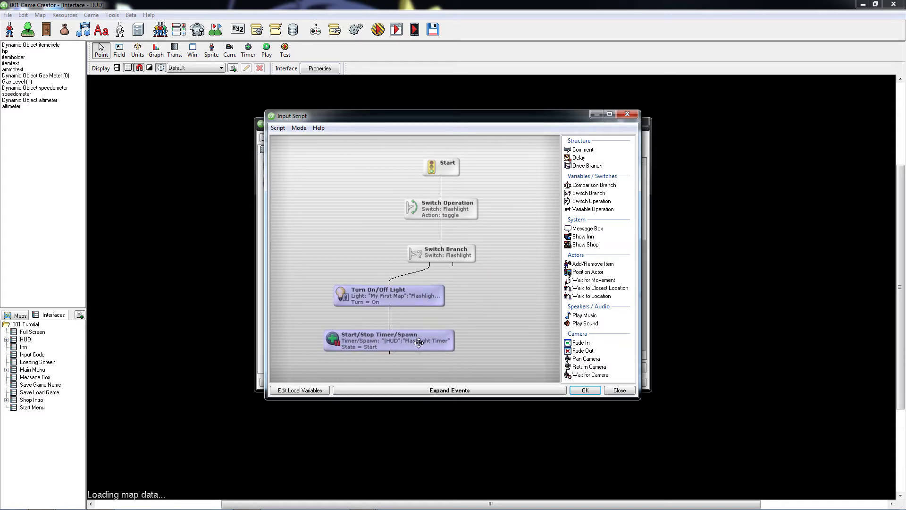
right_click(418, 343)
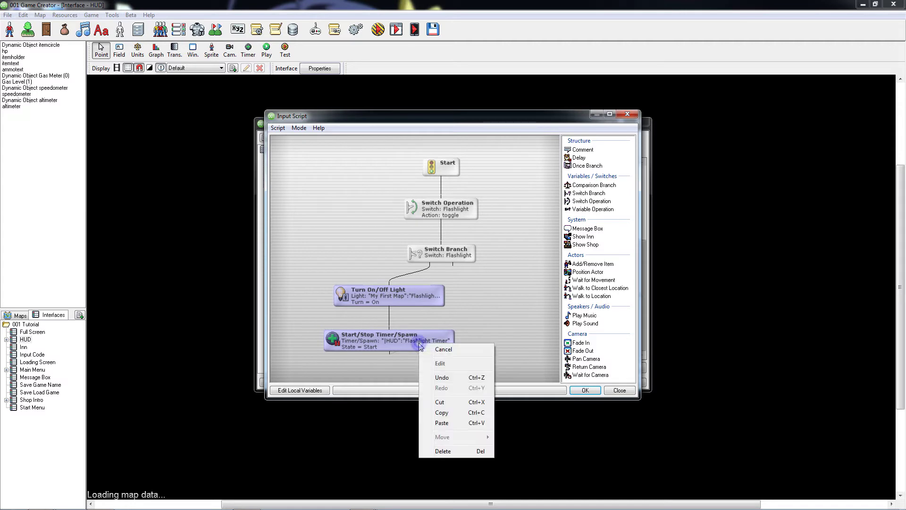
left_click(454, 414)
left_click(490, 349)
right_click(489, 285)
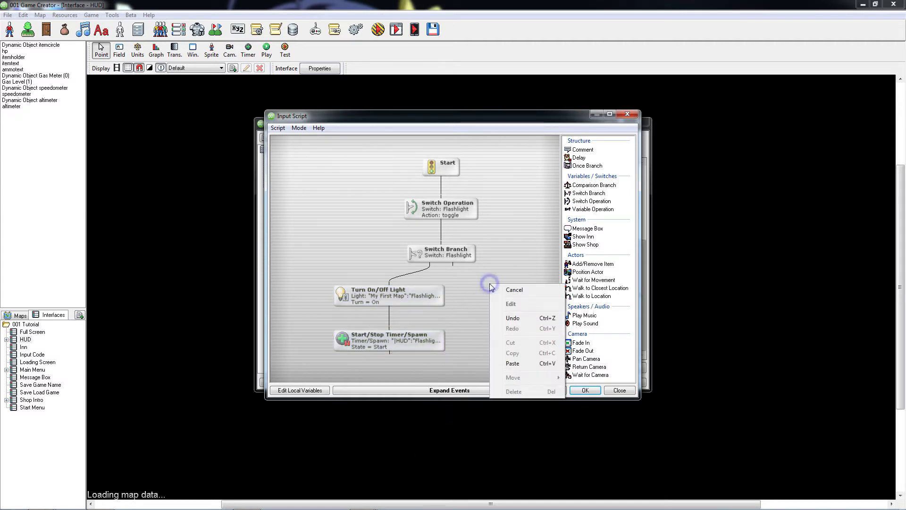
left_click(533, 363)
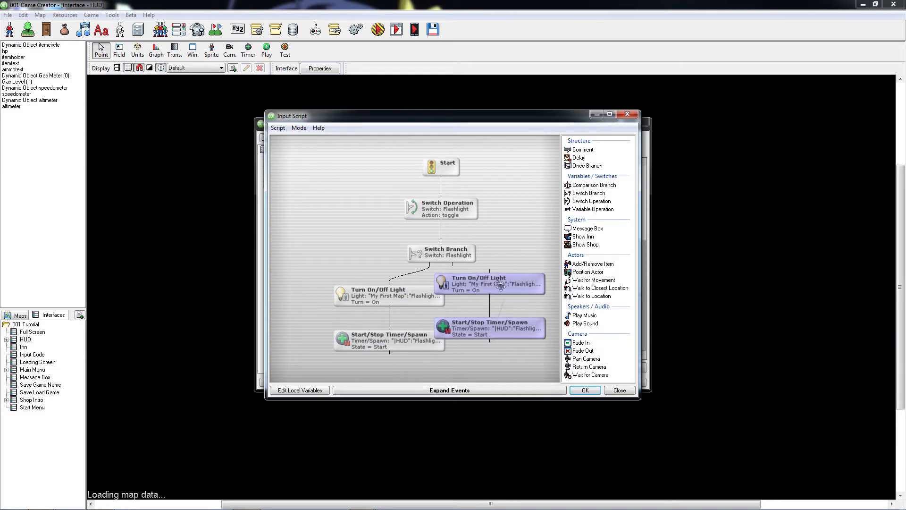
left_click(532, 290)
left_click_drag(454, 268, 491, 293)
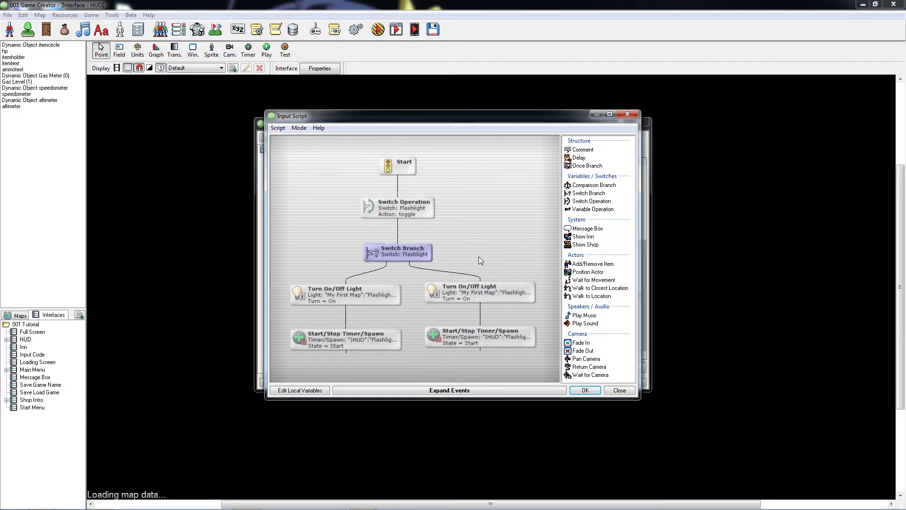
Set the second branch's Turn On/Off Light event to Off
left_click(508, 298)
double_click(508, 298)
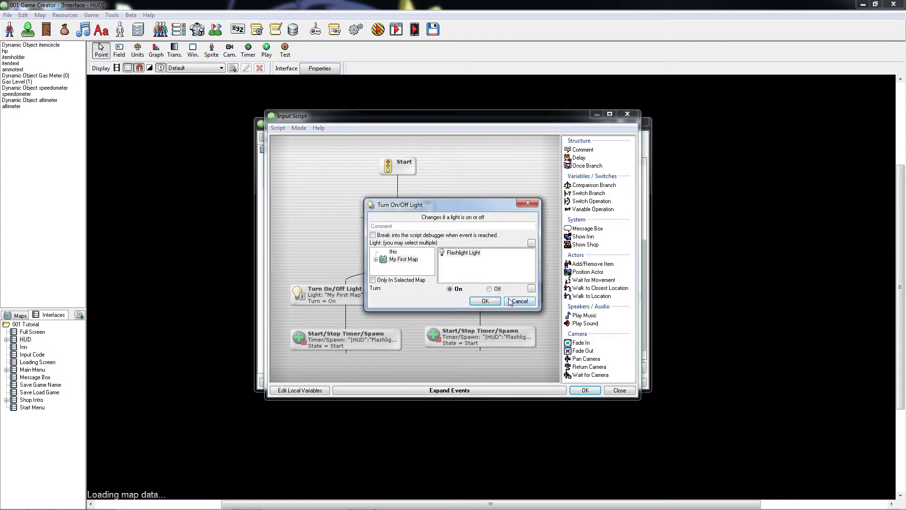
left_click(496, 289)
left_click(496, 302)
Set the second branch's Start/Stop Timer/Spawn event to Stop and accept the input script
left_click(500, 331)
double_click(500, 331)
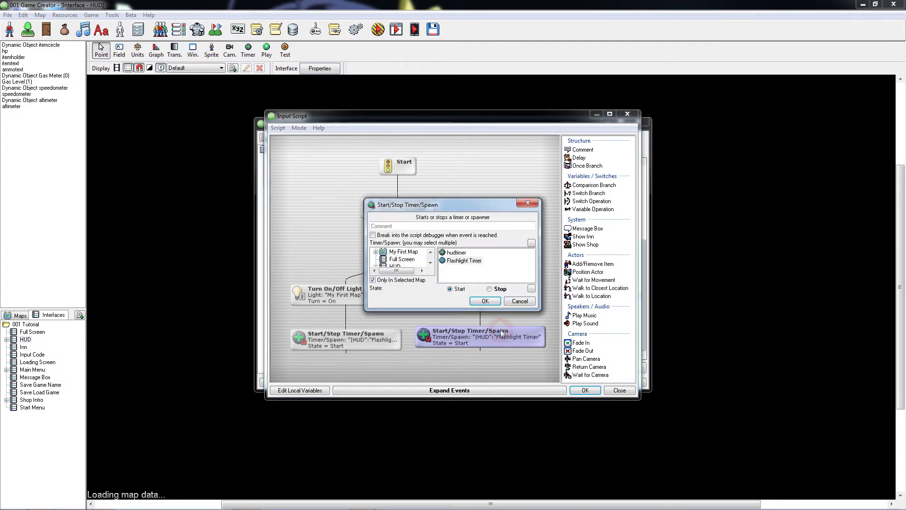
left_click(496, 289)
left_click(496, 301)
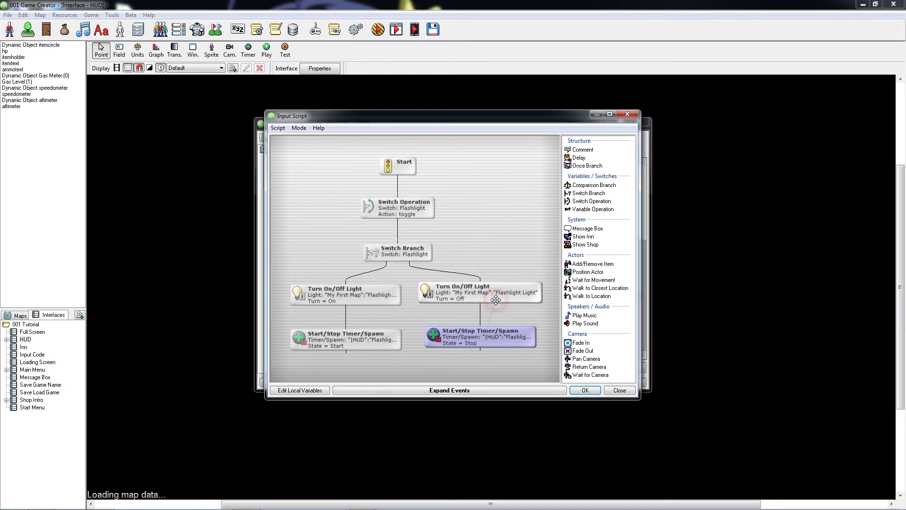
left_click(590, 392)
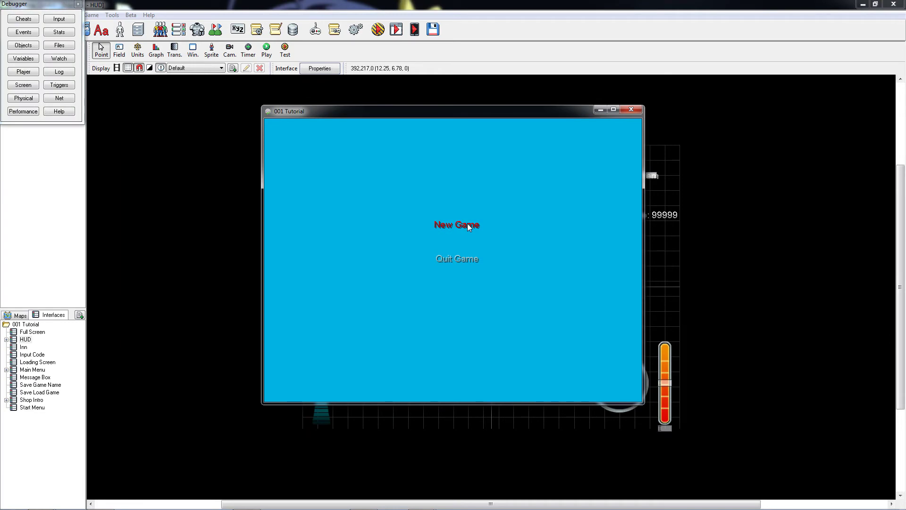
Start a new game in the test run and walk the character down the room to test the flashlight
left_click(467, 222)
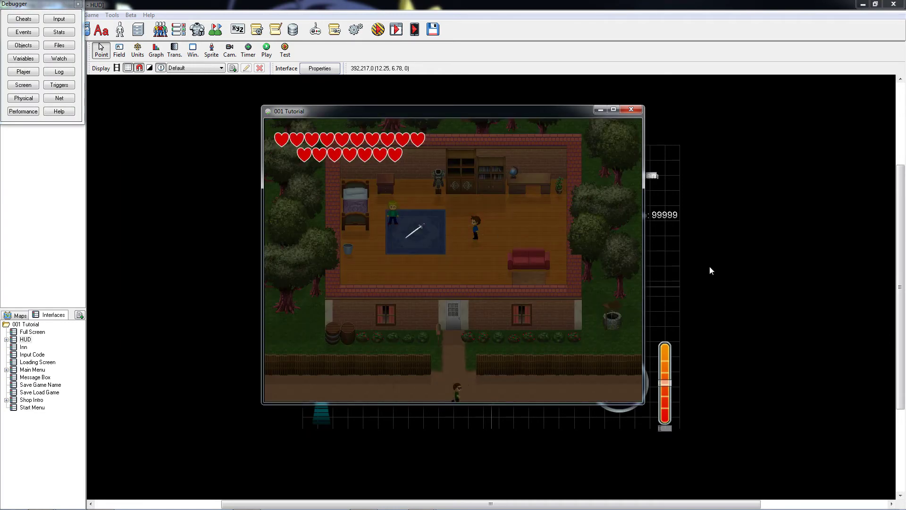
key("Down")
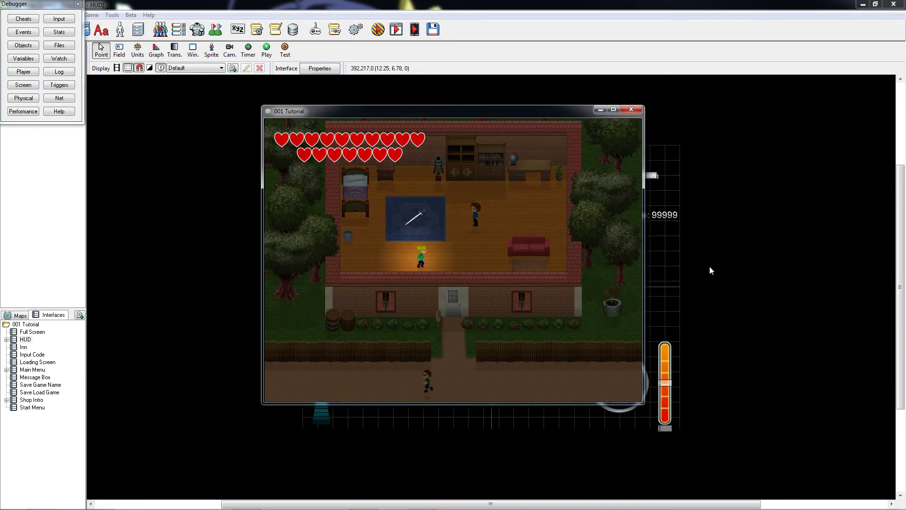
Walk the character around the bedroom to test the flashlight and pick up the sword from the rug
key("Right")
key("Up")
key("Left")
key("Down")
key("Right")
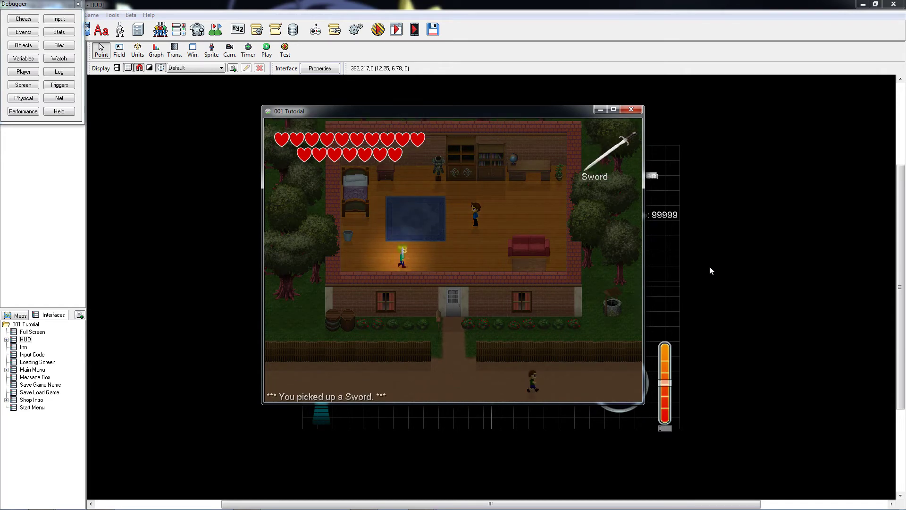
key("Right")
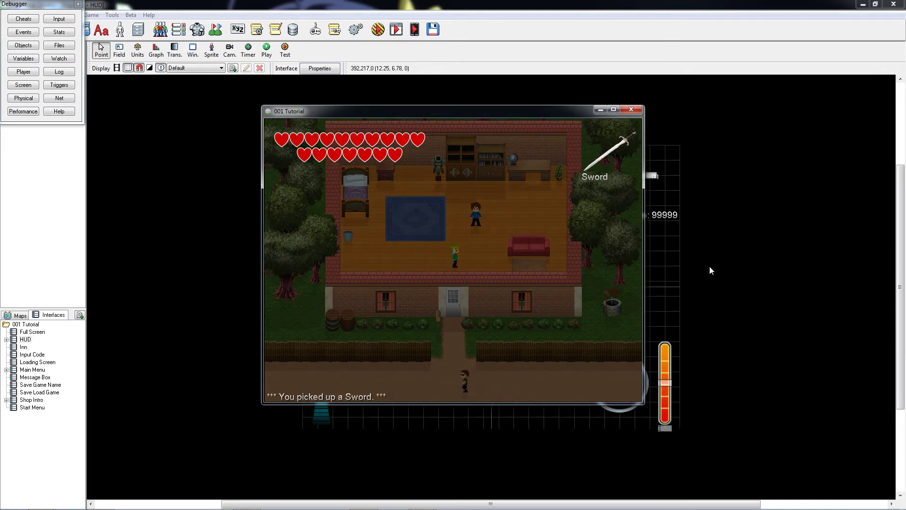
Walk the character out the front door and along the dirt road to test the flashlight outdoors, and end the test run
key("Down")
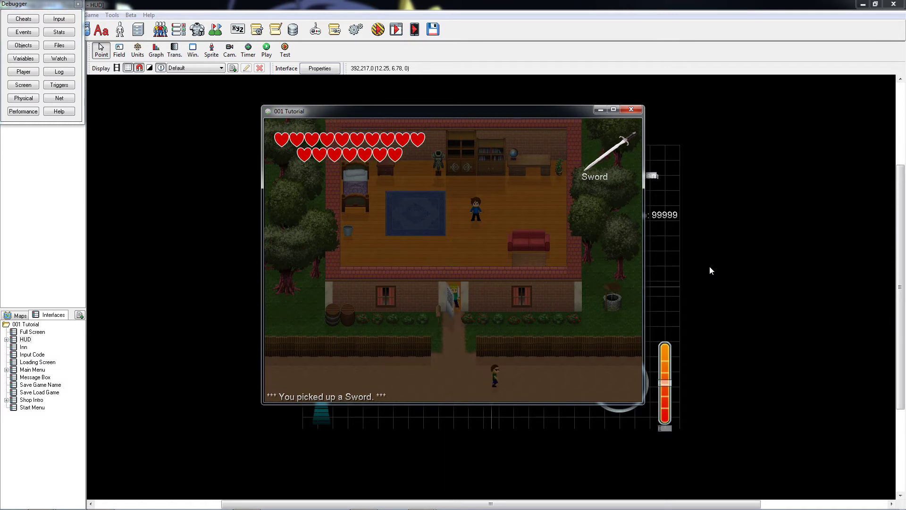
key("Down")
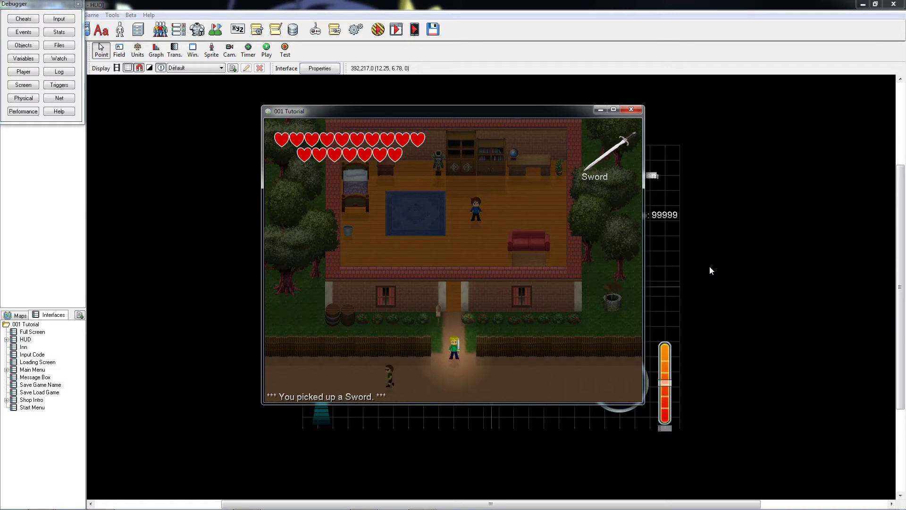
key("Left")
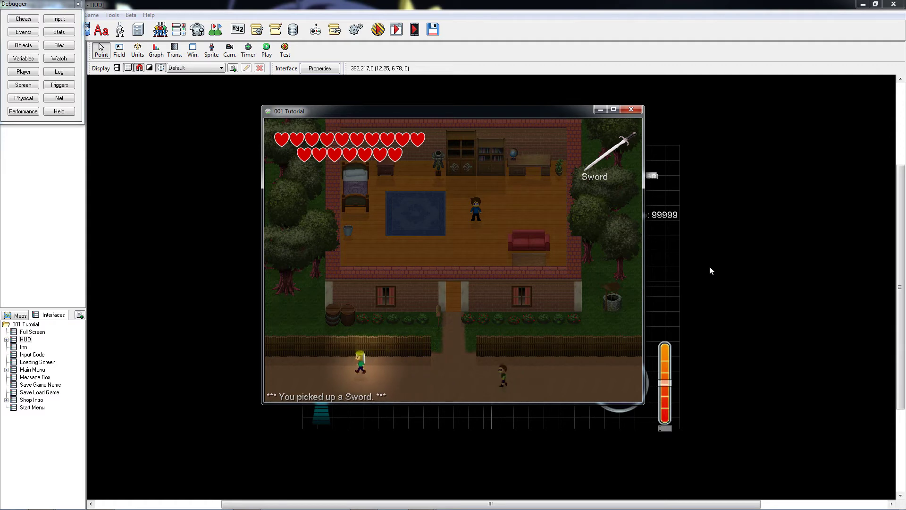
key("Right")
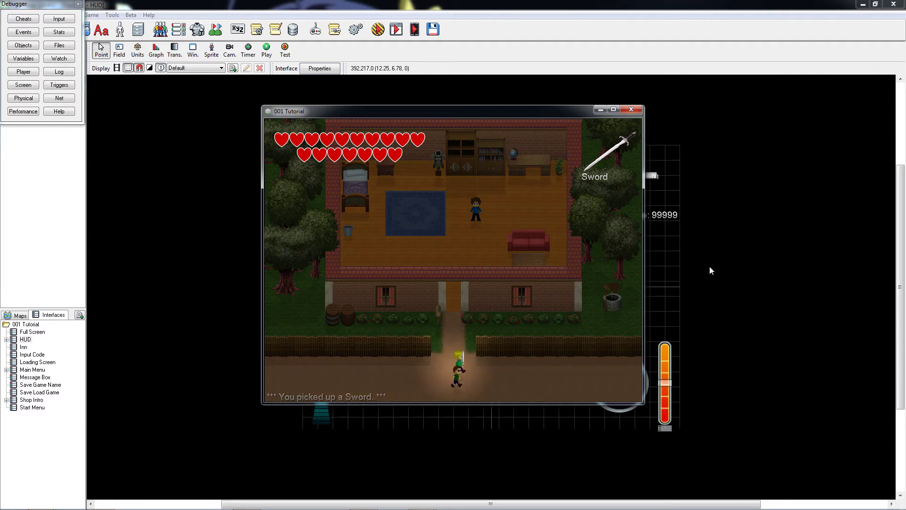
key("Left")
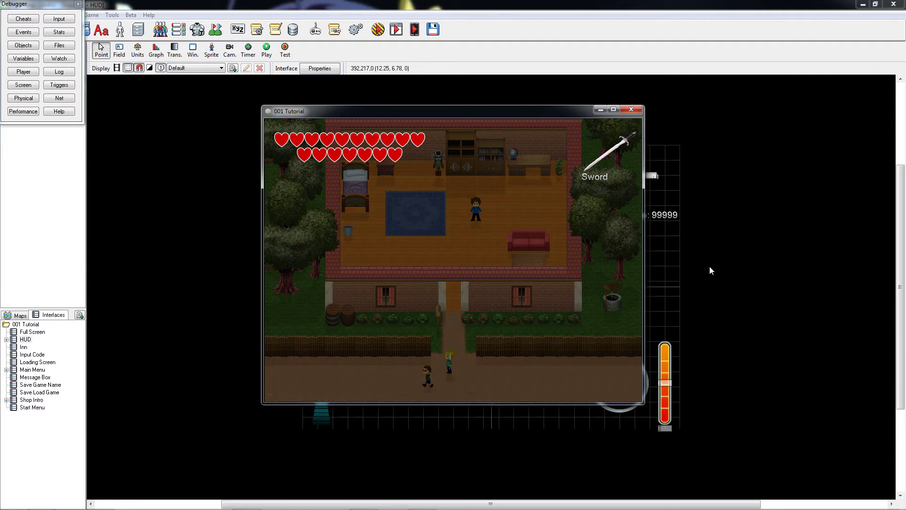
key("Up")
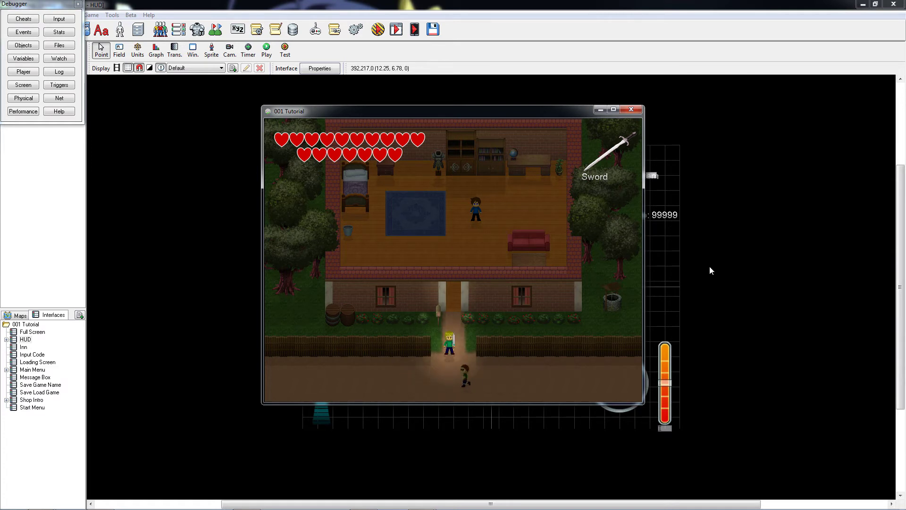
key("Escape")
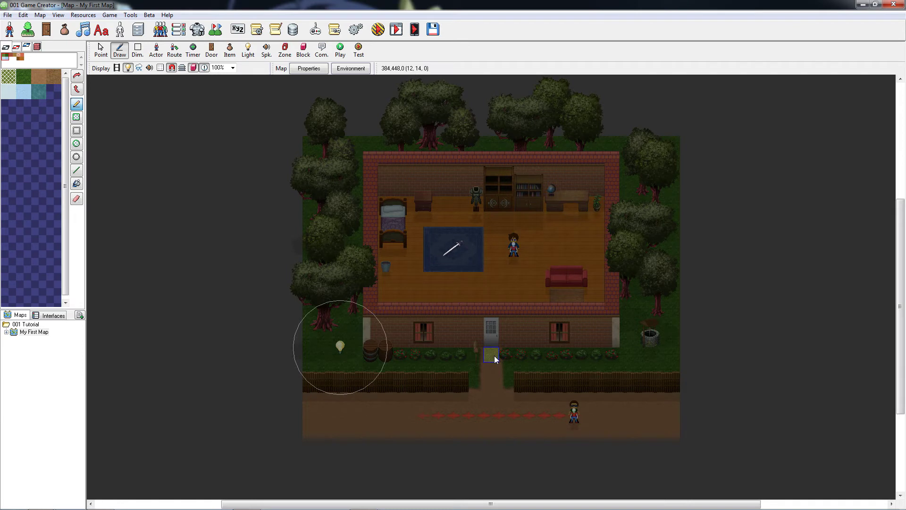
Cover the house interior with a filled rectangle of the yellow brick roof tile at height level 2
left_click(18, 57)
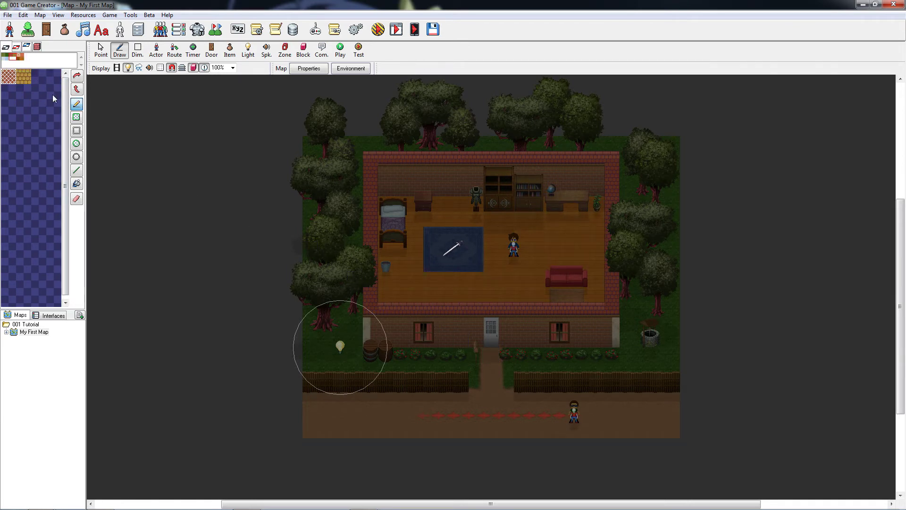
left_click(78, 120)
left_click(30, 81)
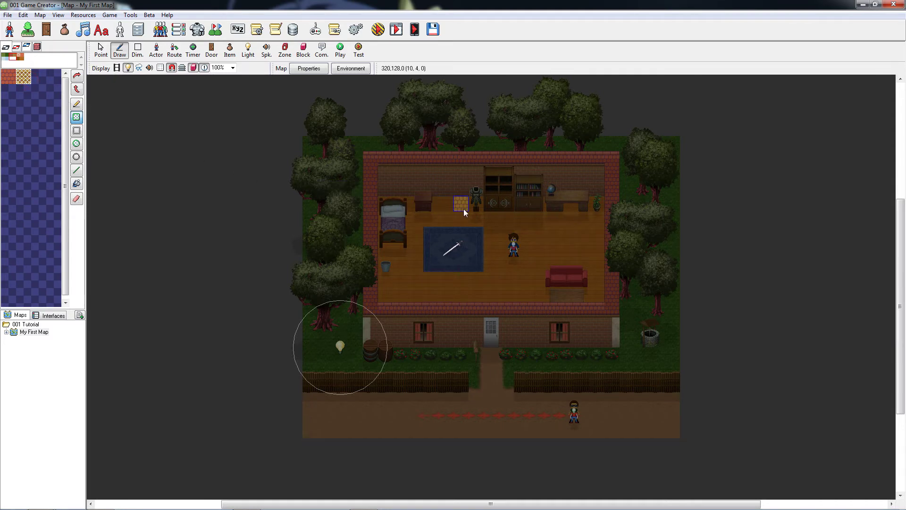
key("Page_Up")
left_click_drag(387, 176, 599, 299)
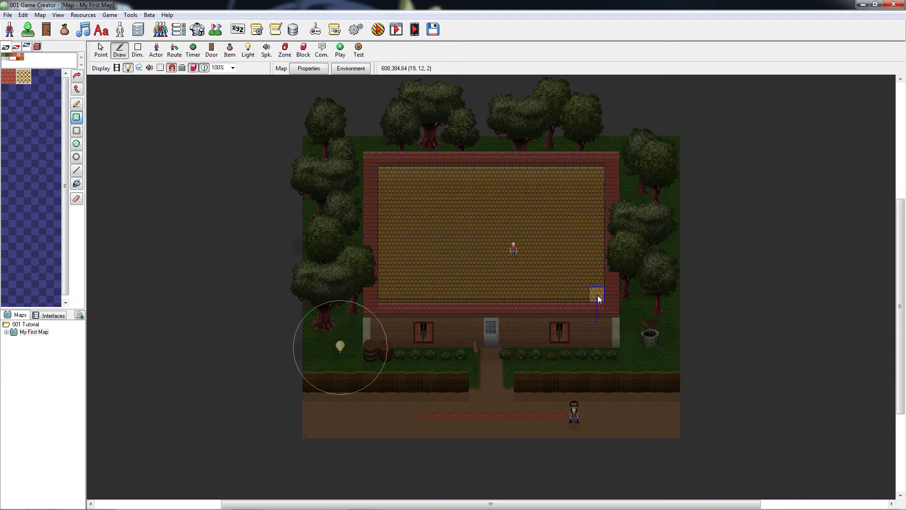
Place a 32 by 48 zone over the front doorway and name it Bedroom Roof Zone
left_click(285, 49)
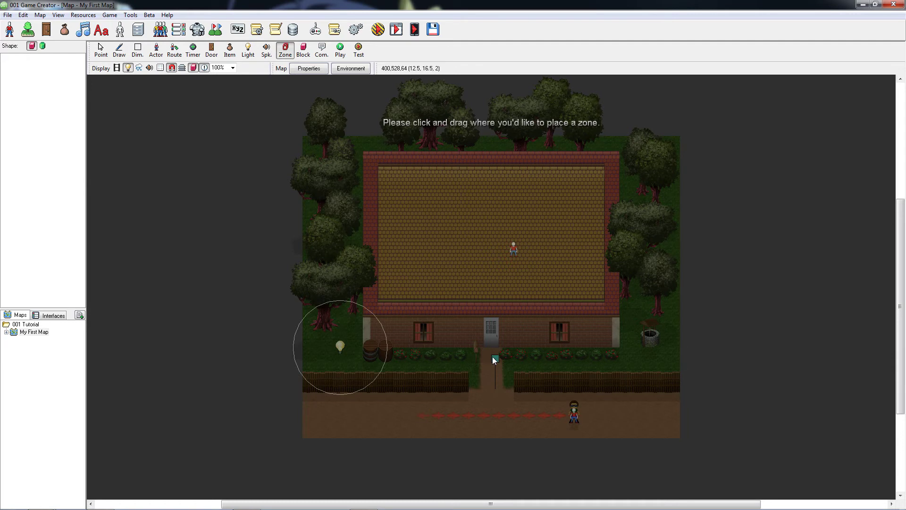
scroll(494, 360, "down", 2)
left_click_drag(488, 358, 495, 337)
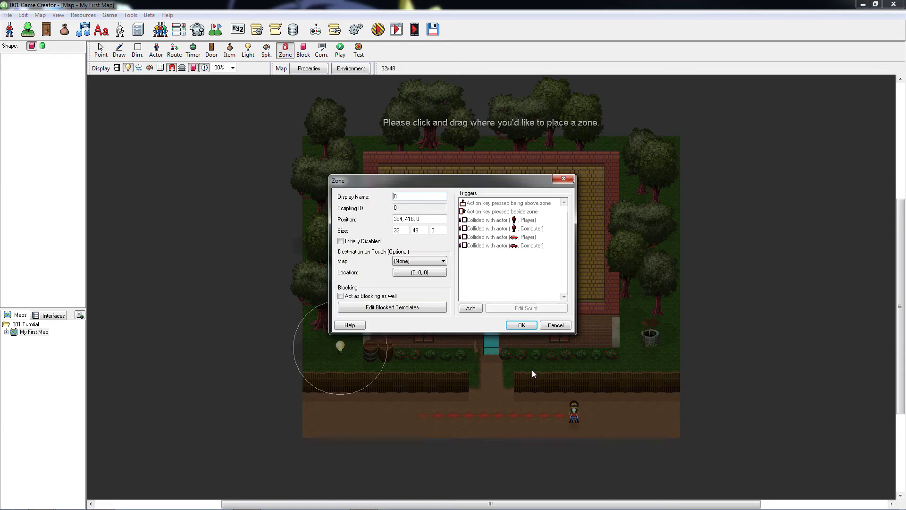
left_click(439, 197)
type("Bedroom Roof Zone")
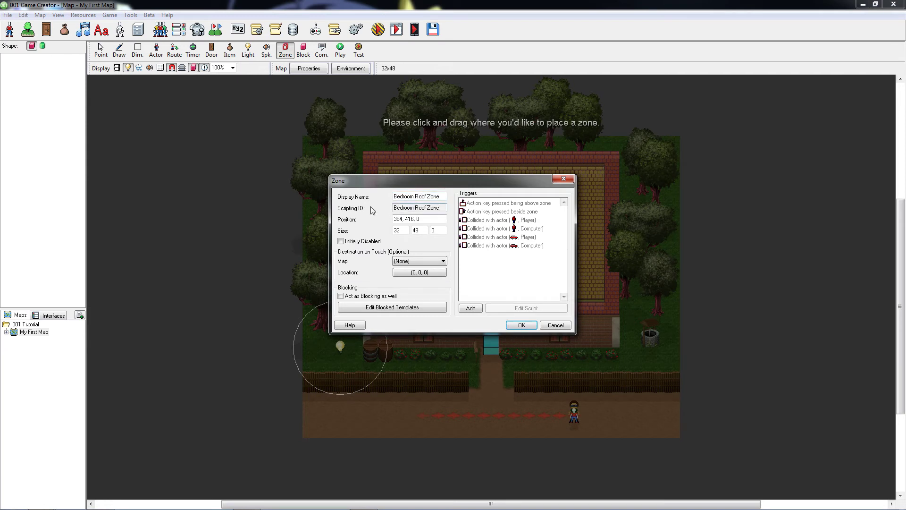
Start the zone's script for player actor collision and add a Comparison Branch using the main actor's Y Position as its expression
double_click(541, 221)
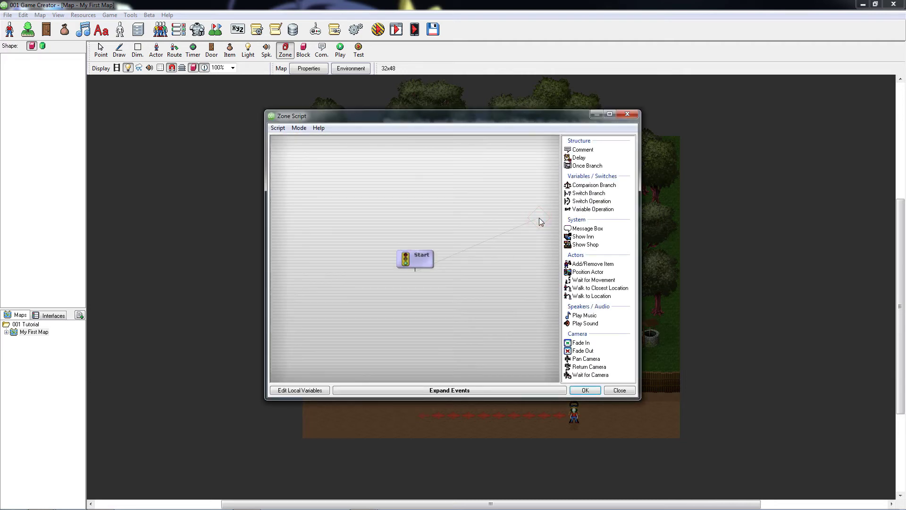
double_click(591, 186)
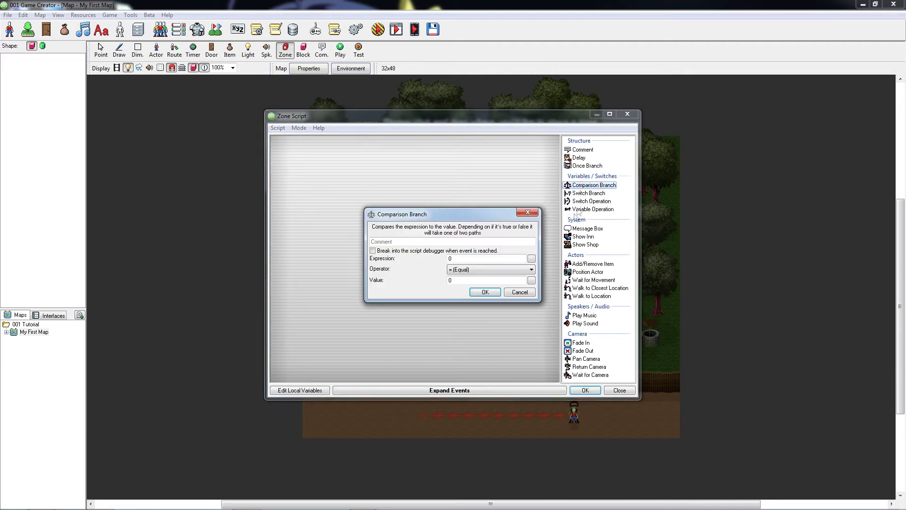
left_click(532, 259)
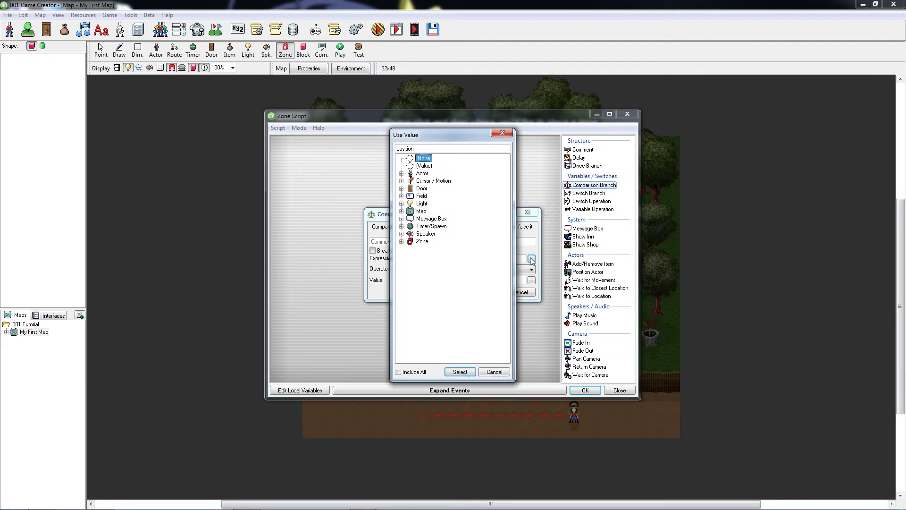
left_click(401, 174)
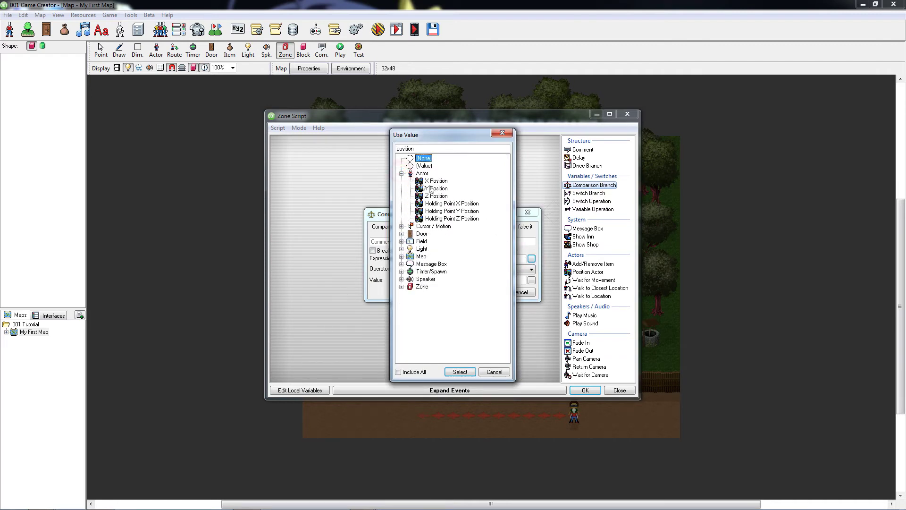
double_click(436, 189)
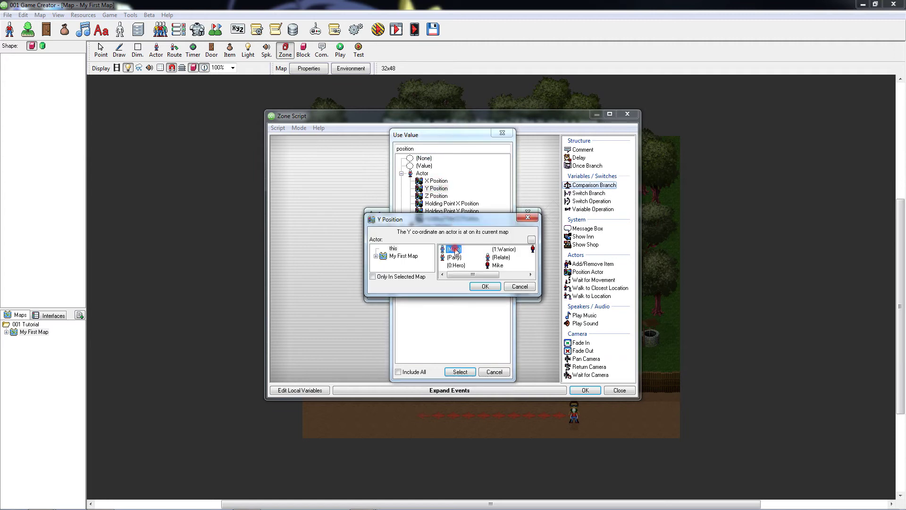
left_click(489, 287)
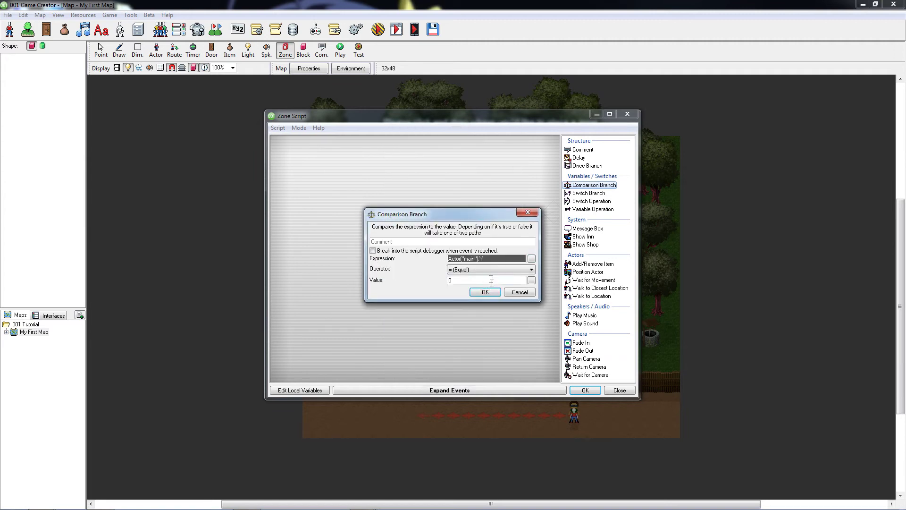
Set the comparison to Greater Than the Bedroom Door's Y Position + 48 and accept the branch
left_click(491, 269)
left_click(491, 296)
left_click(531, 280)
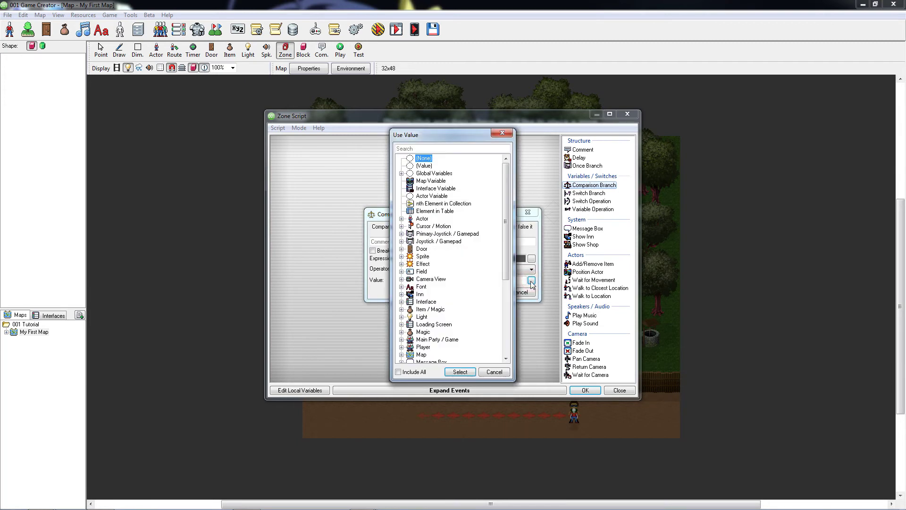
type("position")
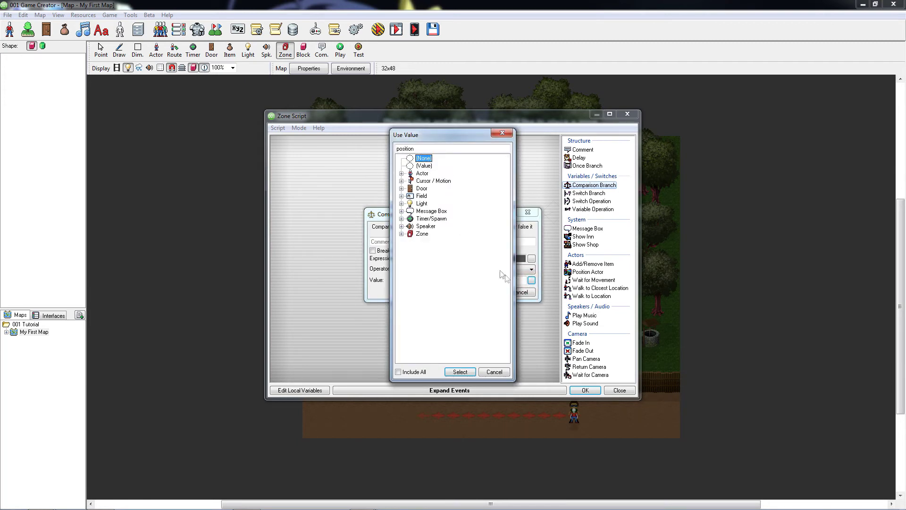
left_click(401, 188)
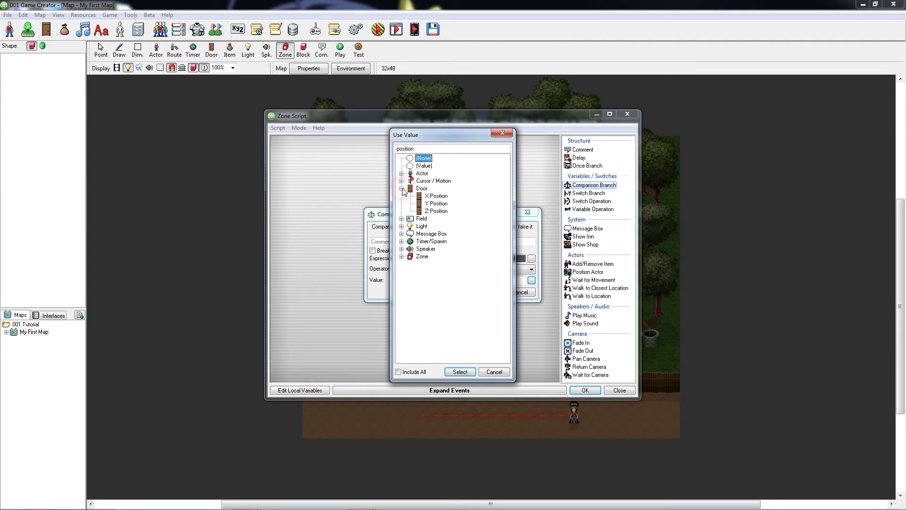
double_click(436, 203)
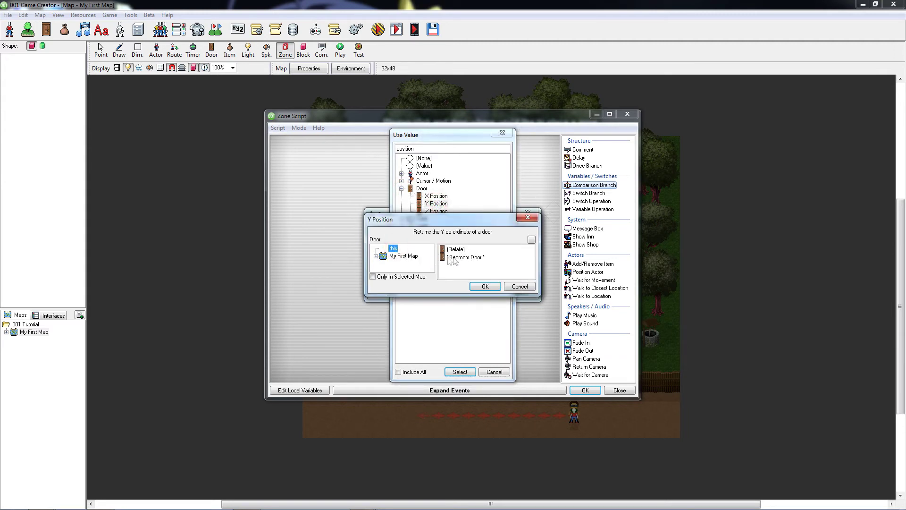
left_click(464, 258)
left_click(494, 288)
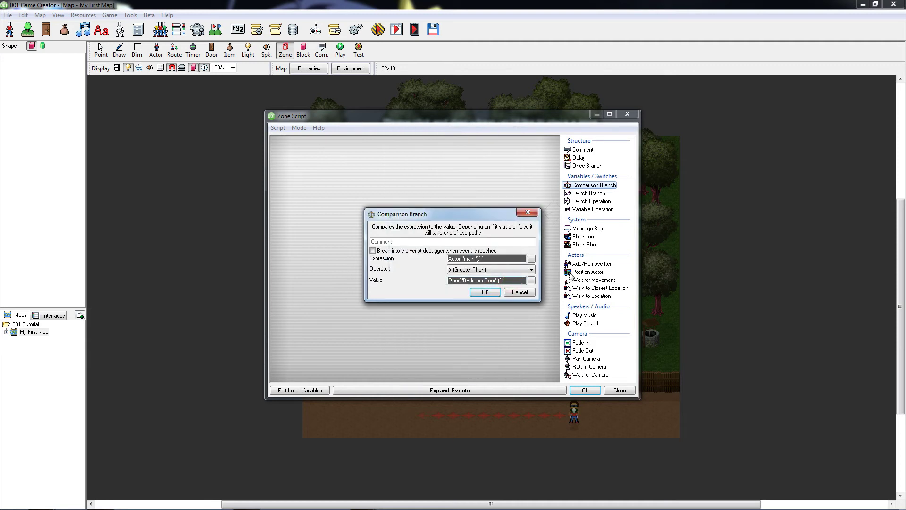
type("+")
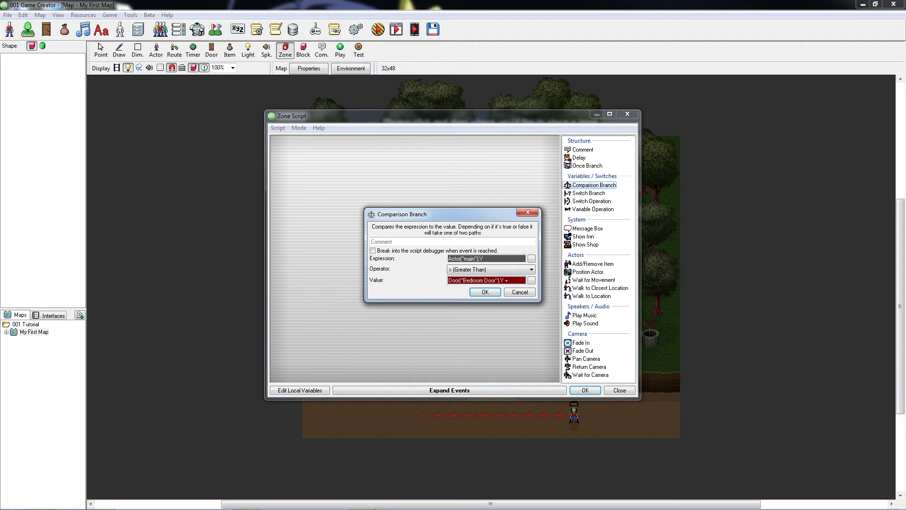
type(" 48")
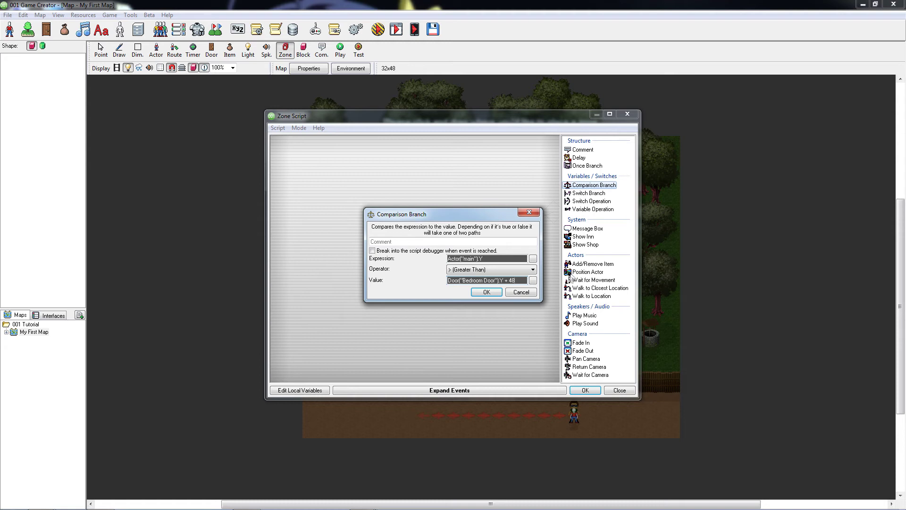
left_click(501, 294)
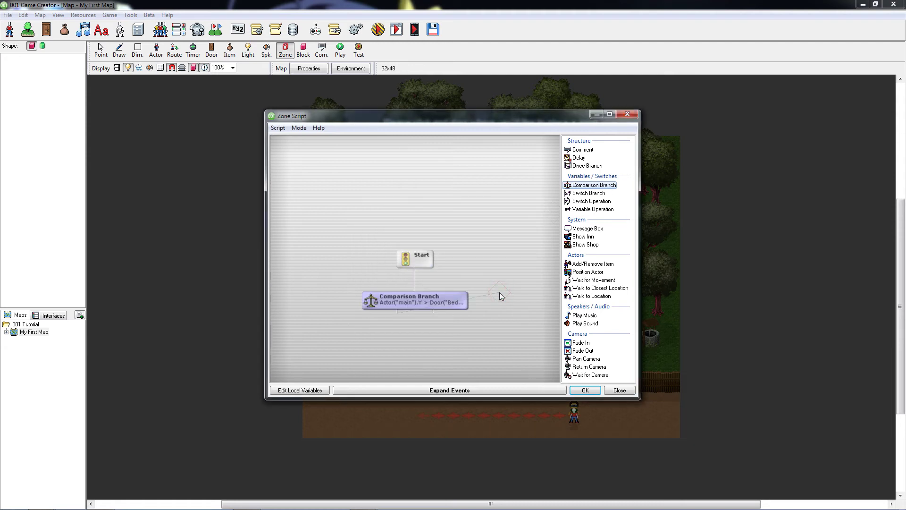
Add a Switch Tile event with (This) as its map and Floor as its layer
left_click(500, 389)
type("tile")
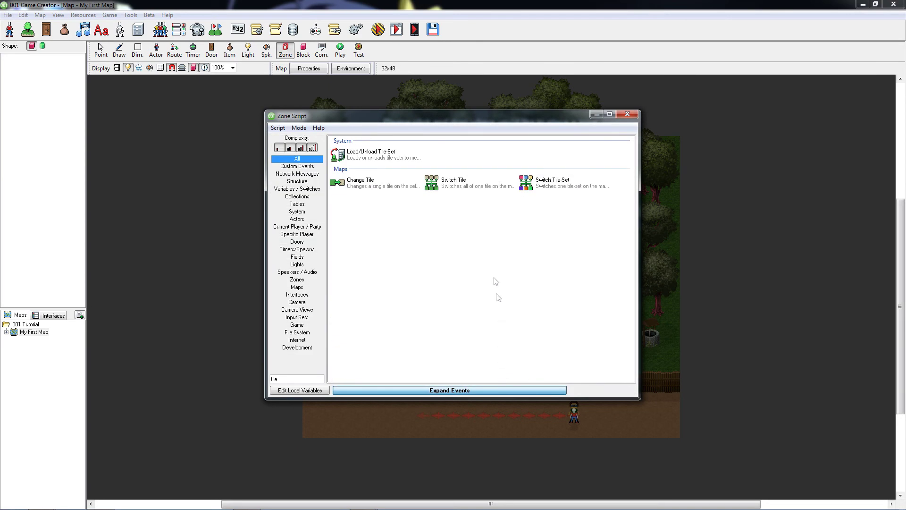
left_click(472, 184)
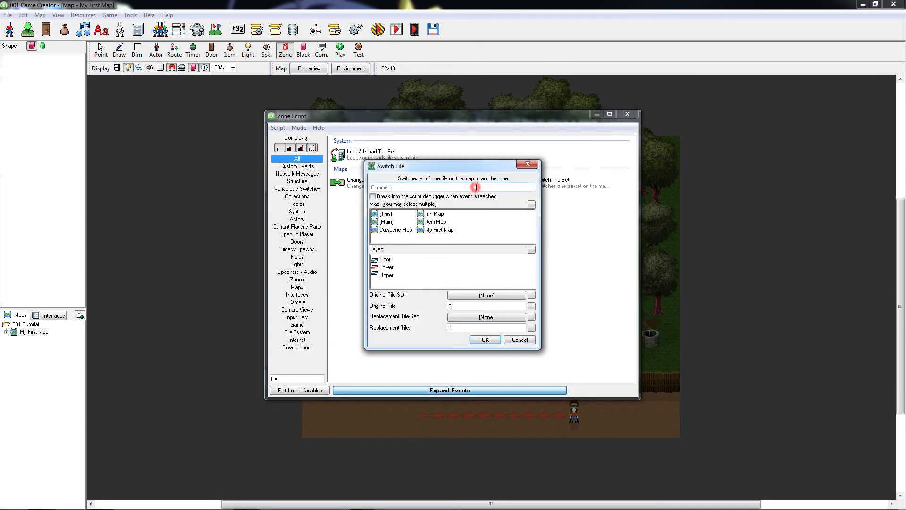
left_click(384, 214)
left_click(385, 259)
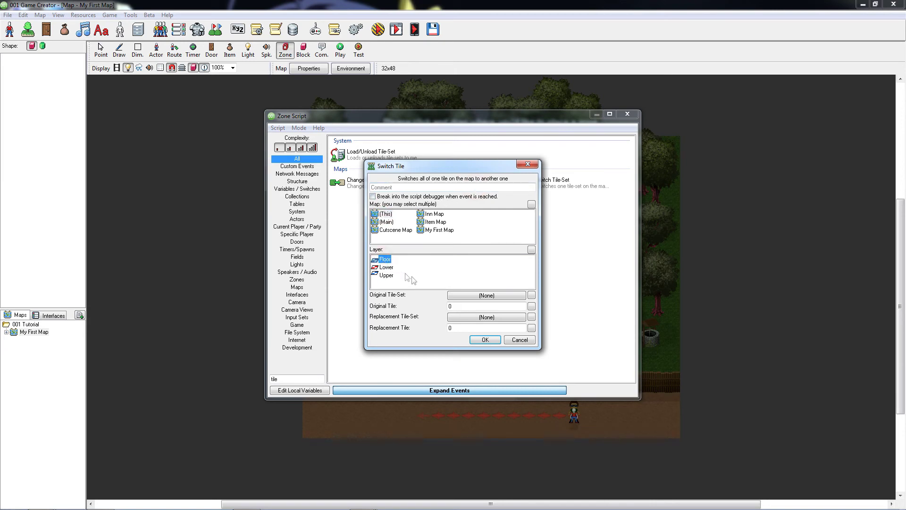
Set the event's original tile-set to Roofs and the original tile to the yellow brick roof tile
left_click(507, 297)
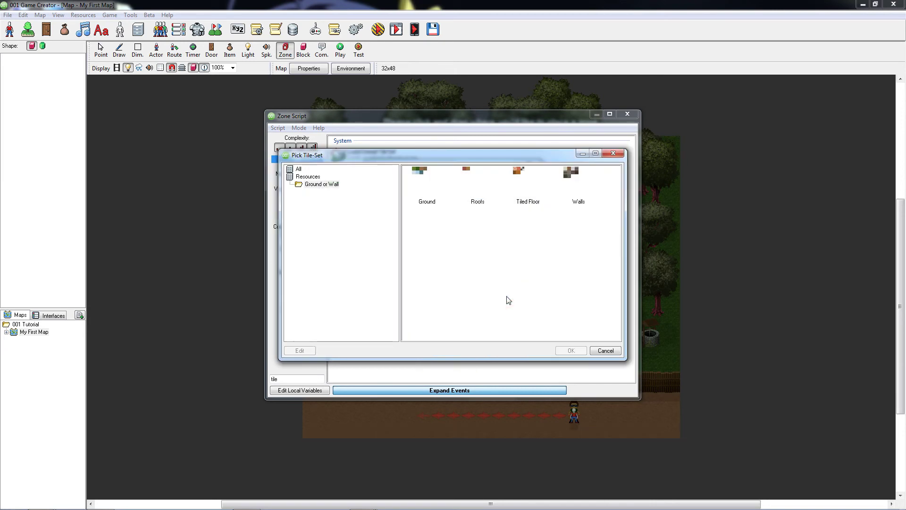
left_click(483, 202)
double_click(483, 203)
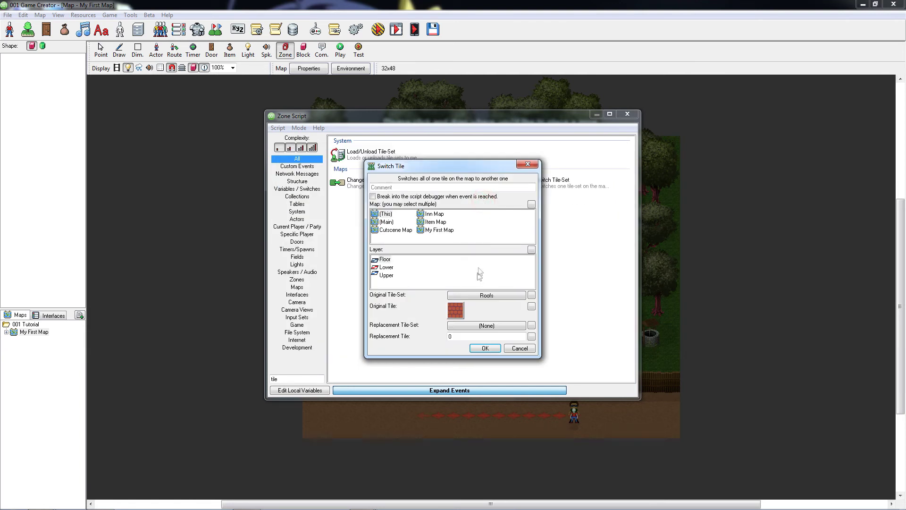
left_click(460, 313)
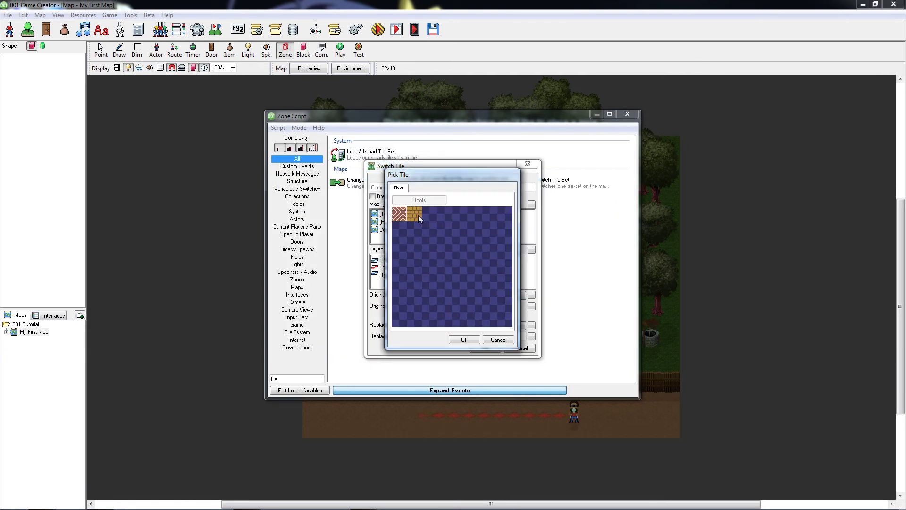
double_click(414, 214)
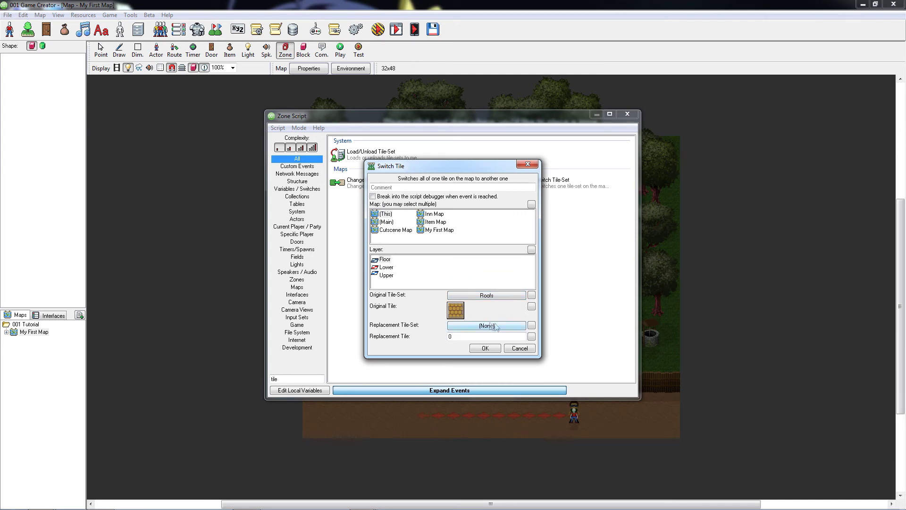
Set the replacement tile-set to Roofs with a blank tile as the replacement and accept the Switch Tile event
left_click(495, 326)
double_click(525, 208)
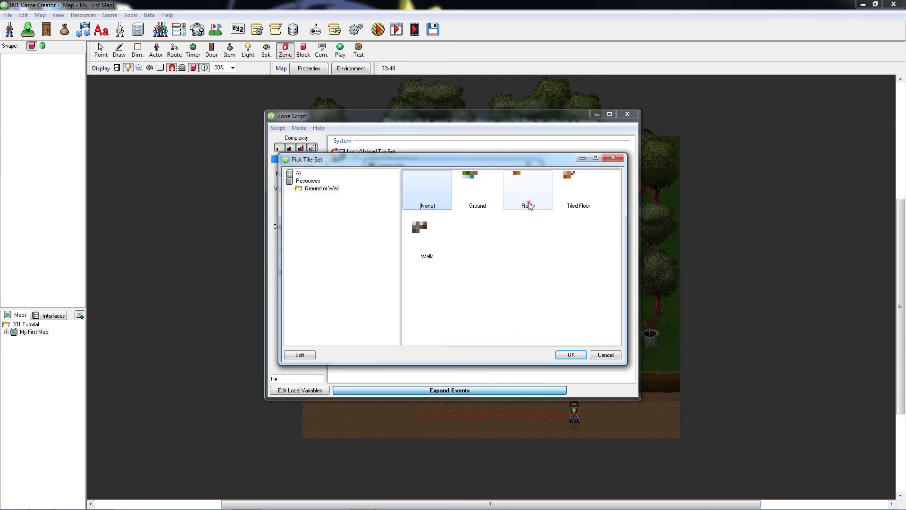
left_click(462, 344)
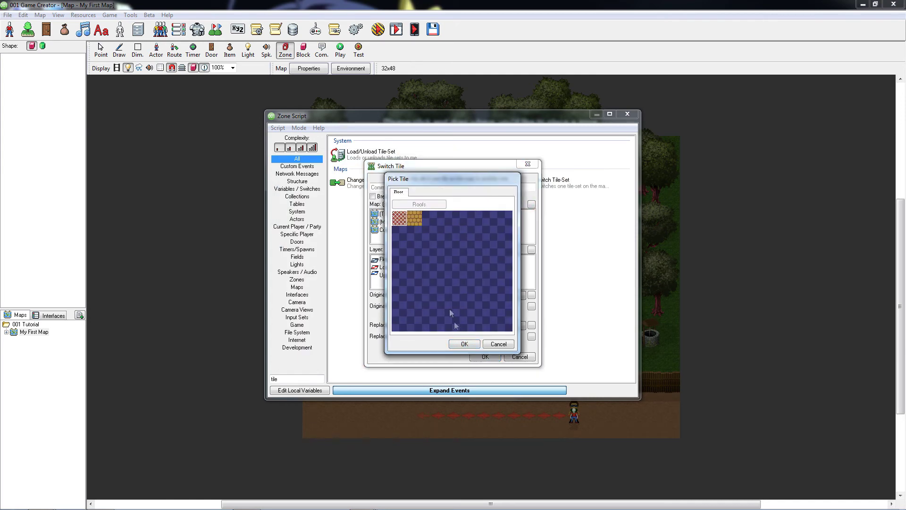
double_click(420, 239)
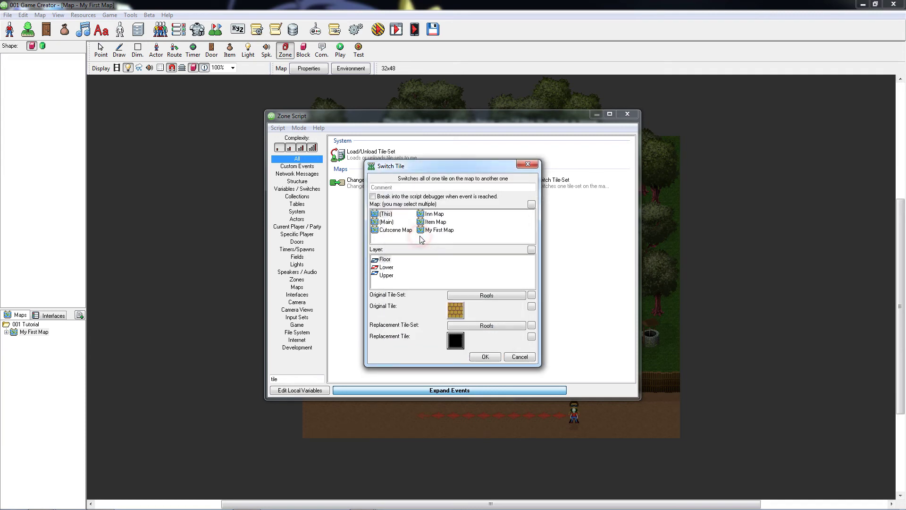
left_click(482, 357)
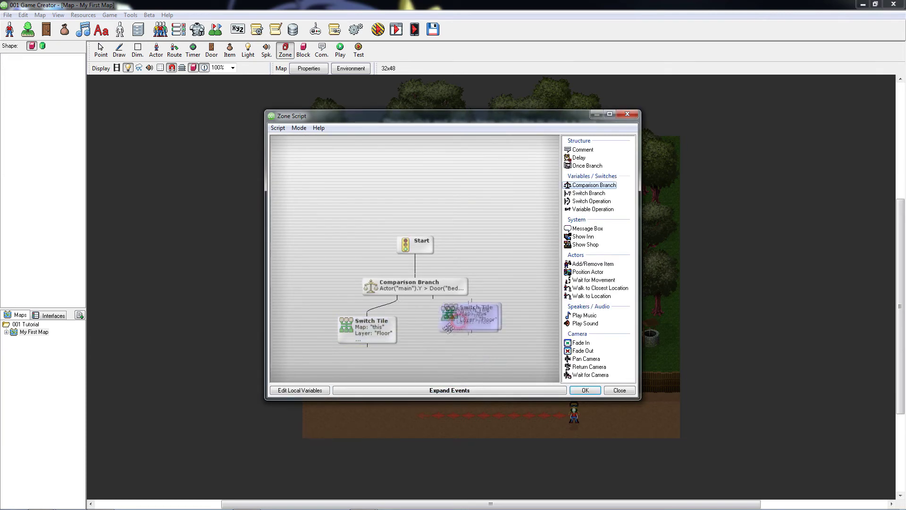
Duplicate the Switch Tile event onto the branch's other outcome and reverse its tiles: blank as original, yellow roof tile as replacement
left_click(446, 329)
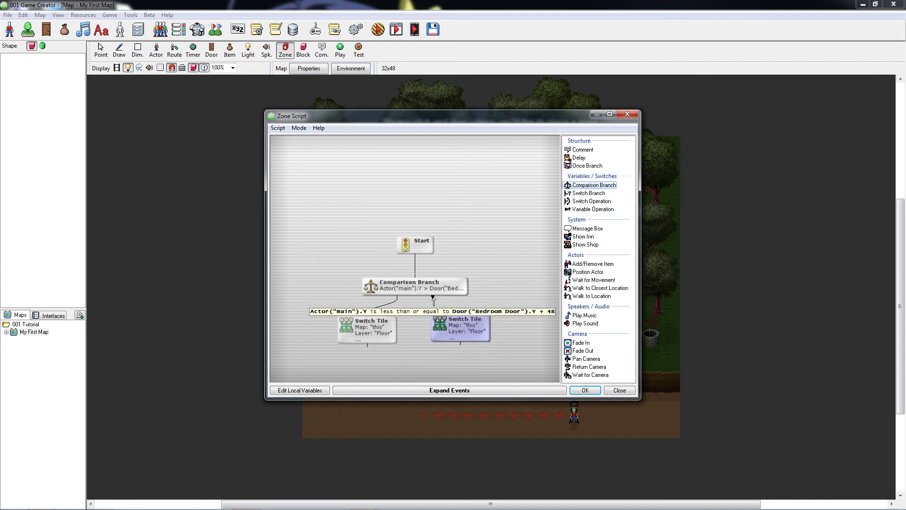
double_click(451, 324)
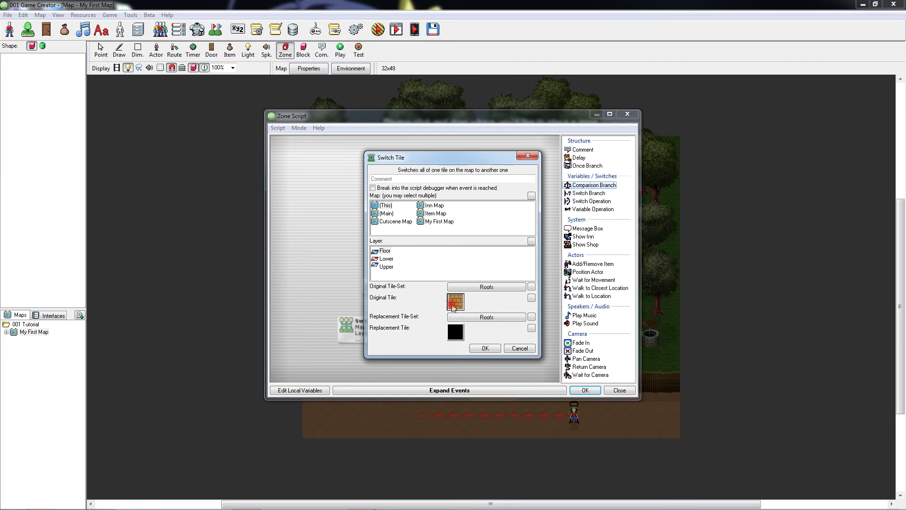
left_click(452, 304)
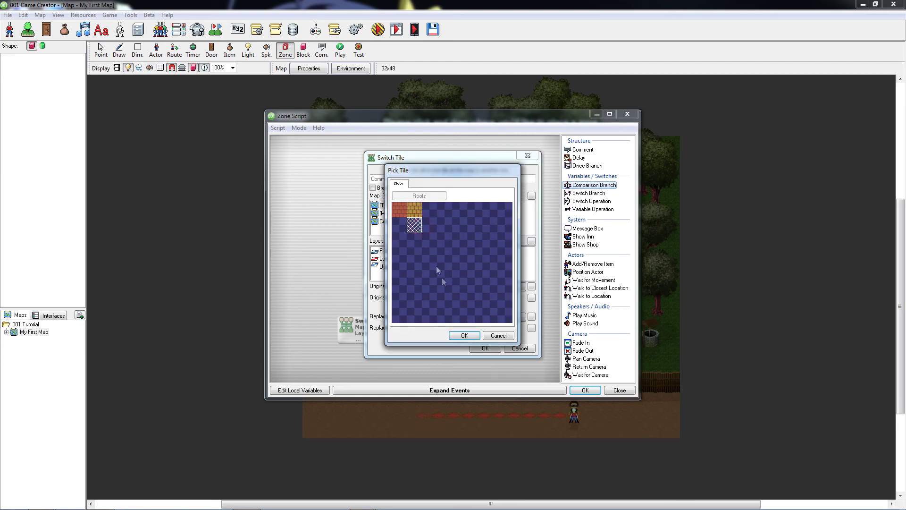
left_click(464, 335)
left_click(456, 336)
left_click(417, 212)
left_click(464, 335)
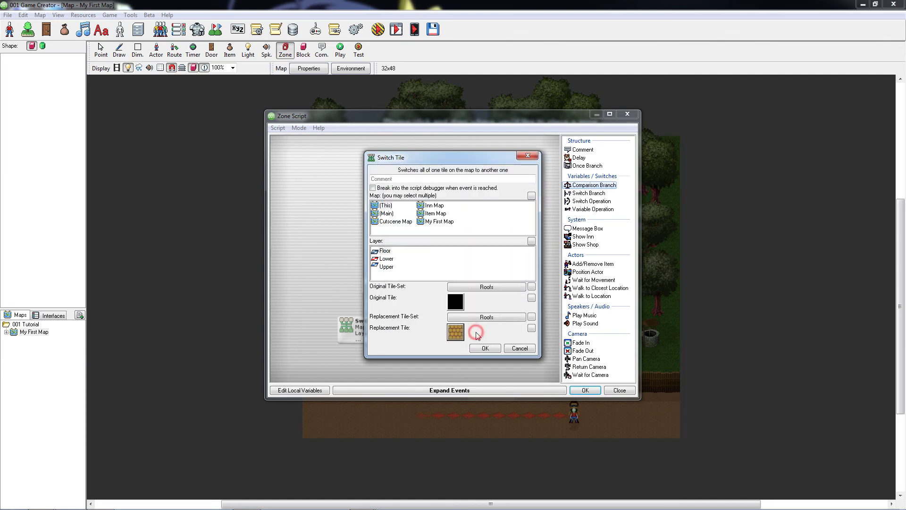
left_click(485, 348)
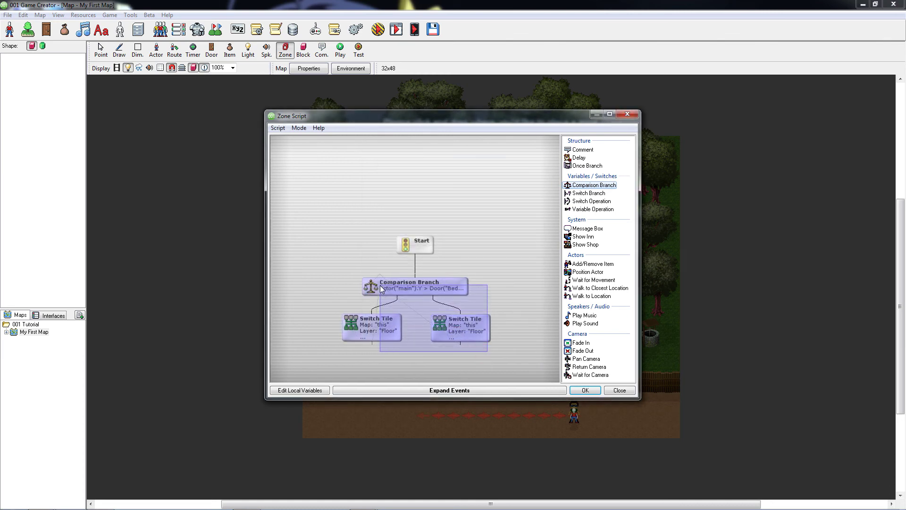
Copy the Comparison Branch with both Switch Tile events, accept the script, and add an Actor left trigger controlled by Player
right_click(454, 325)
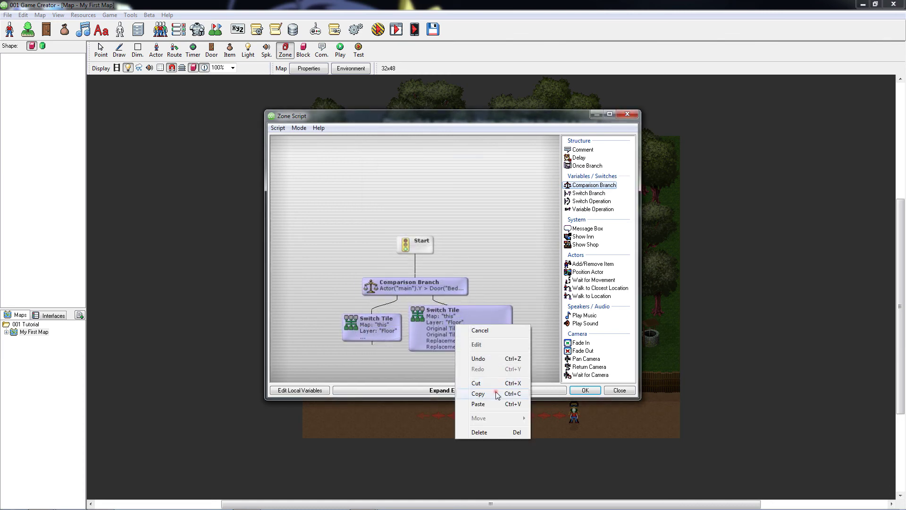
left_click(584, 390)
left_click(471, 308)
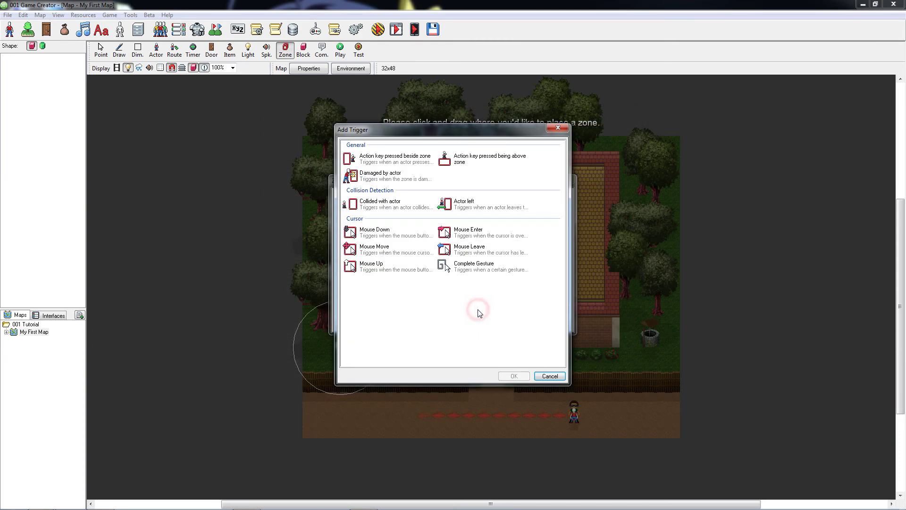
double_click(475, 207)
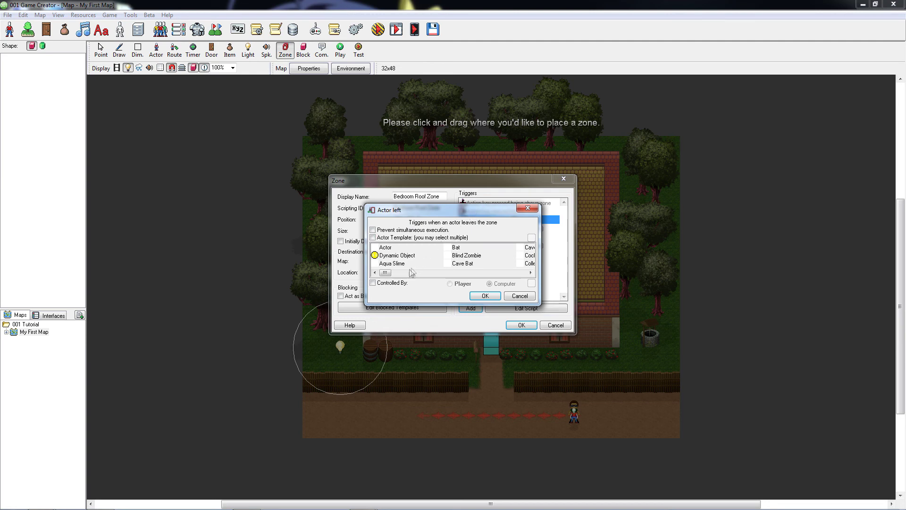
left_click(450, 284)
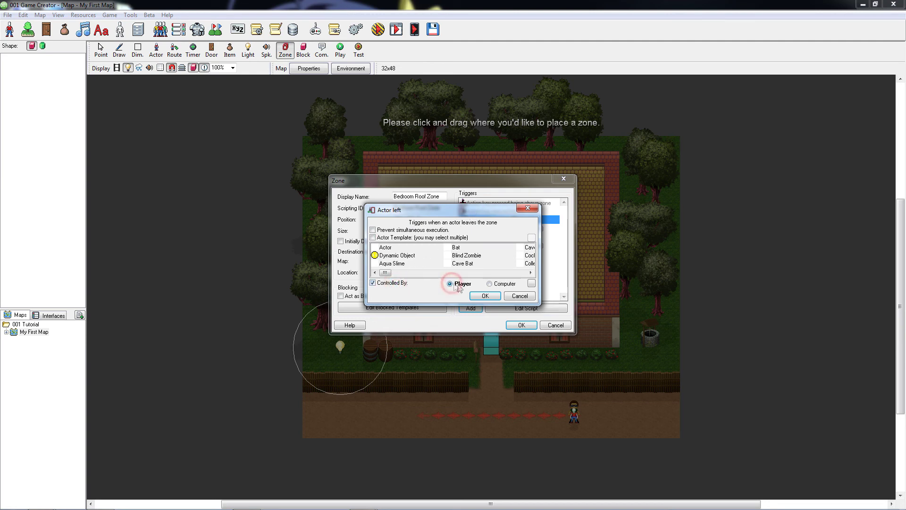
left_click(493, 295)
Paste the copied events under Start, cross the branch's links to the two Switch Tile events, and accept the script
right_click(494, 293)
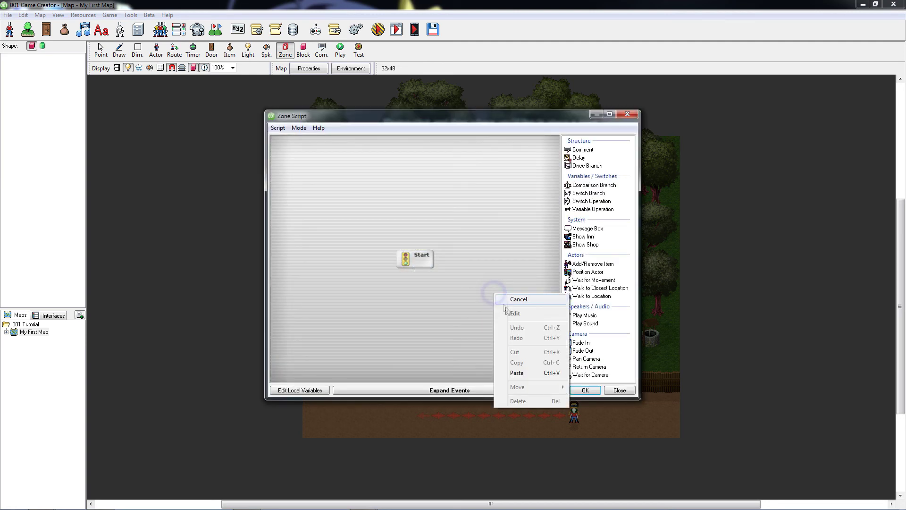
left_click(519, 372)
mouse_move(464, 289)
left_mouse_down()
mouse_move(375, 311)
mouse_move(425, 332)
mouse_move(449, 313)
mouse_move(431, 302)
mouse_move(390, 338)
left_mouse_up()
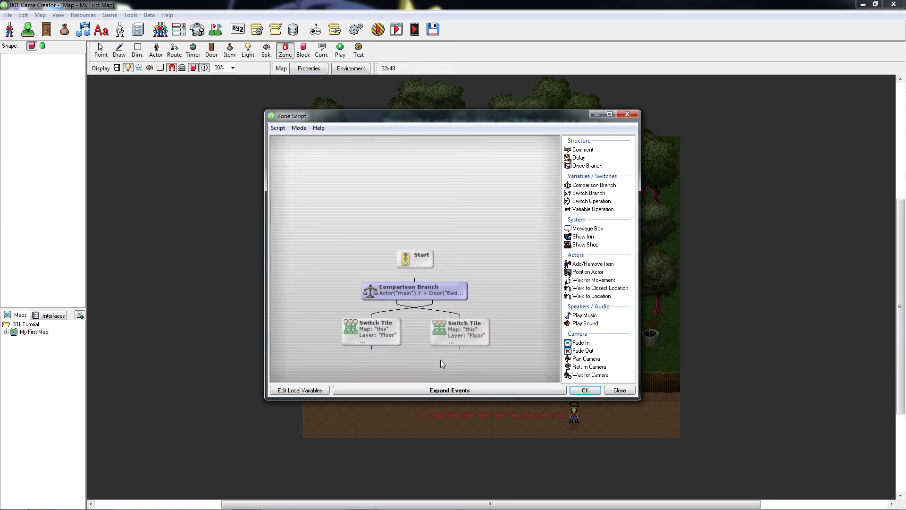
left_click(585, 390)
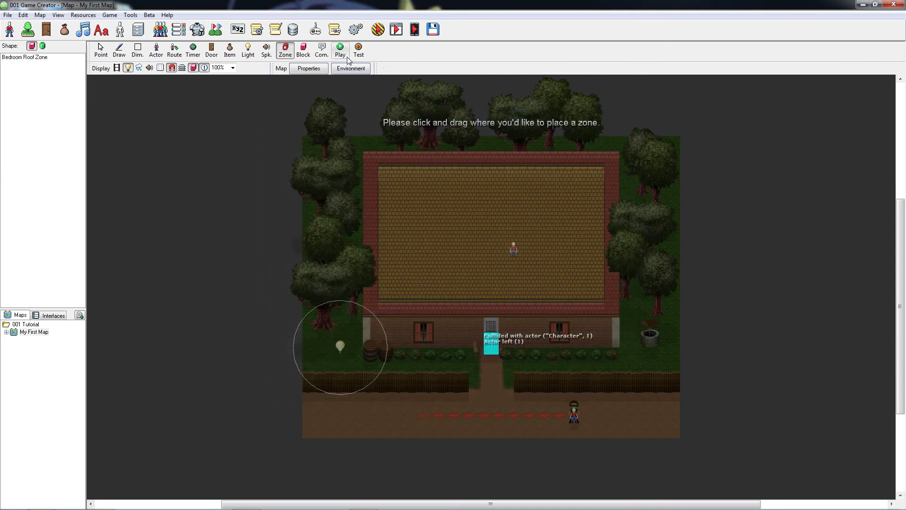
Play-test from the path below the front door, walking the character in and out of the house repeatedly to check the roof
left_click(339, 48)
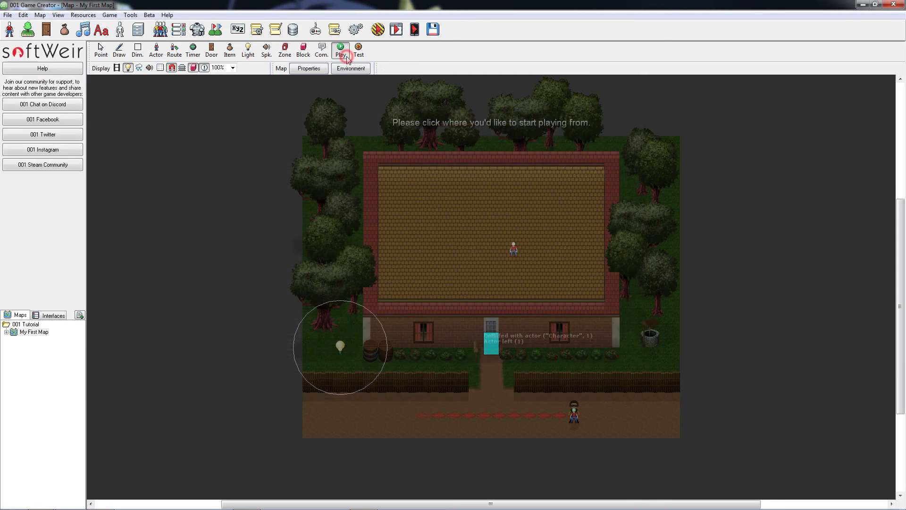
left_click(492, 390)
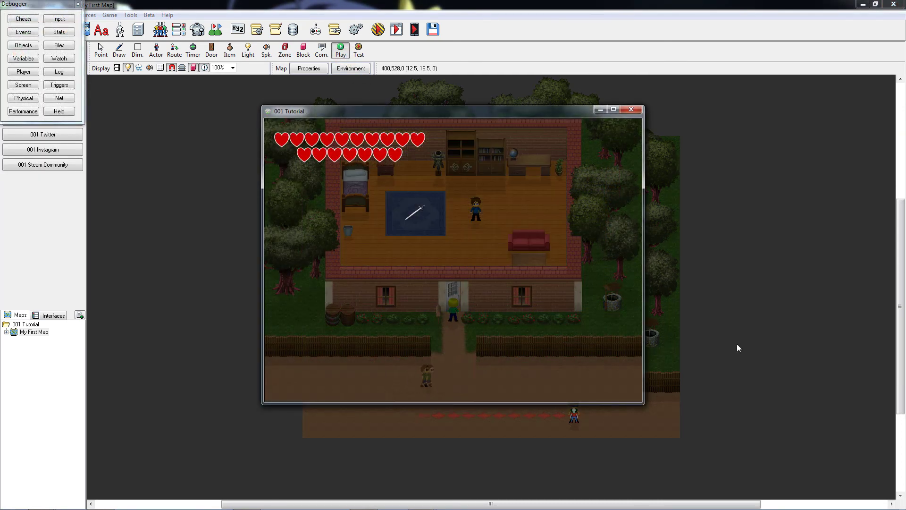
key("Up")
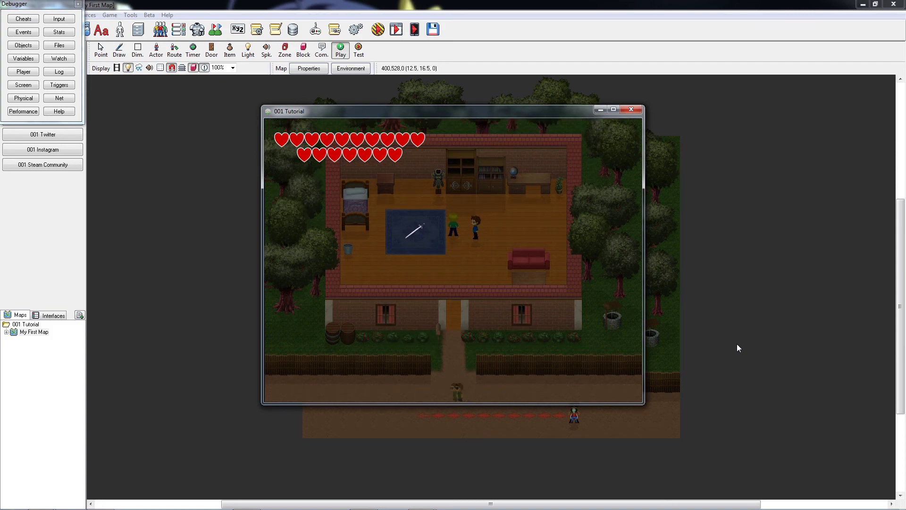
key("Down")
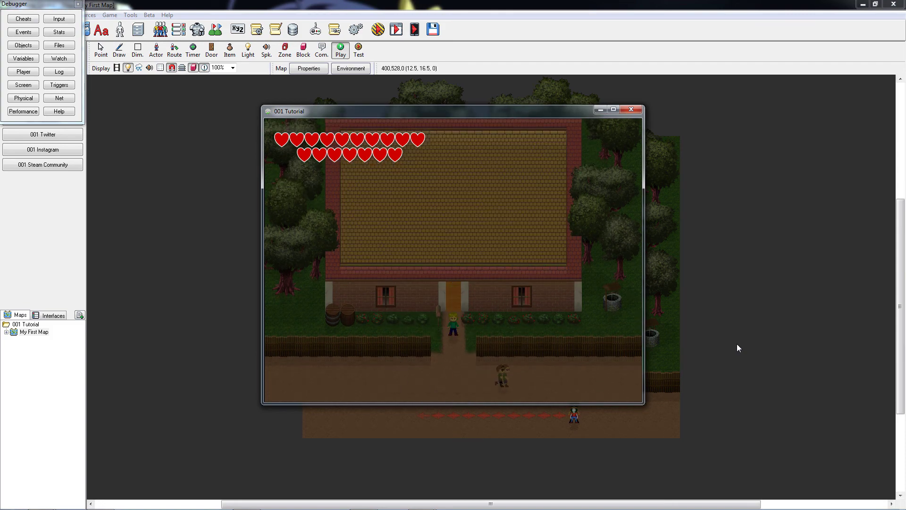
key("Up")
key("Down")
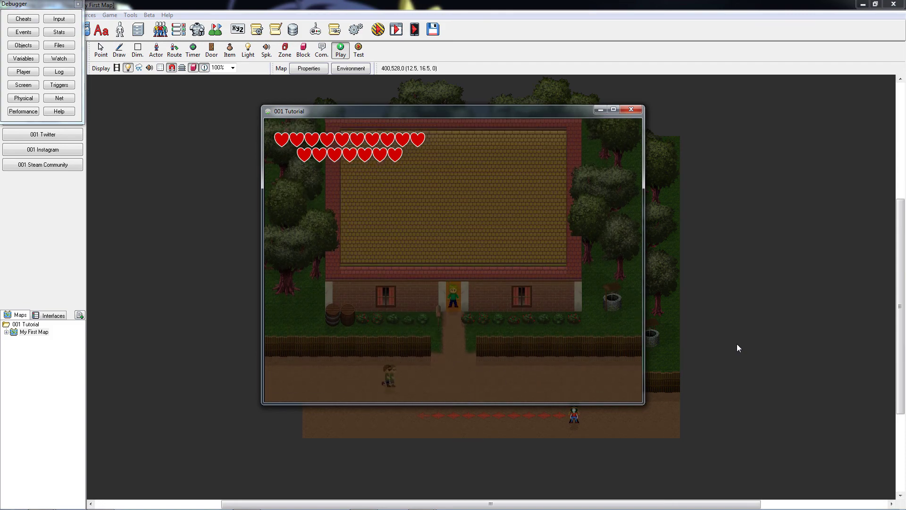
key("Up")
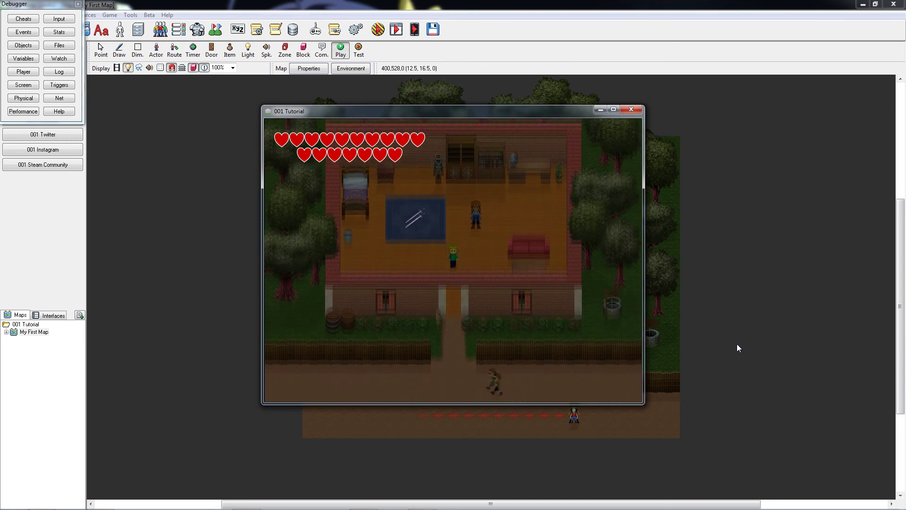
key("Down")
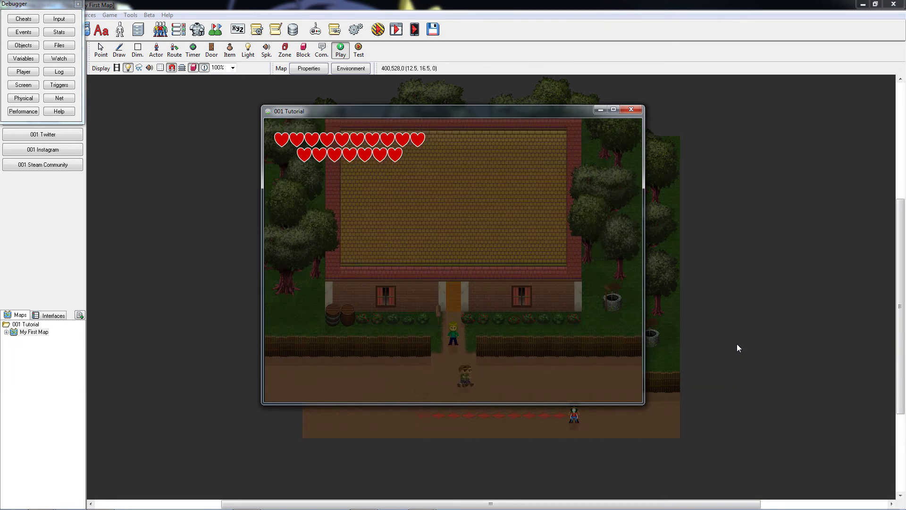
key("Right")
key("Escape")
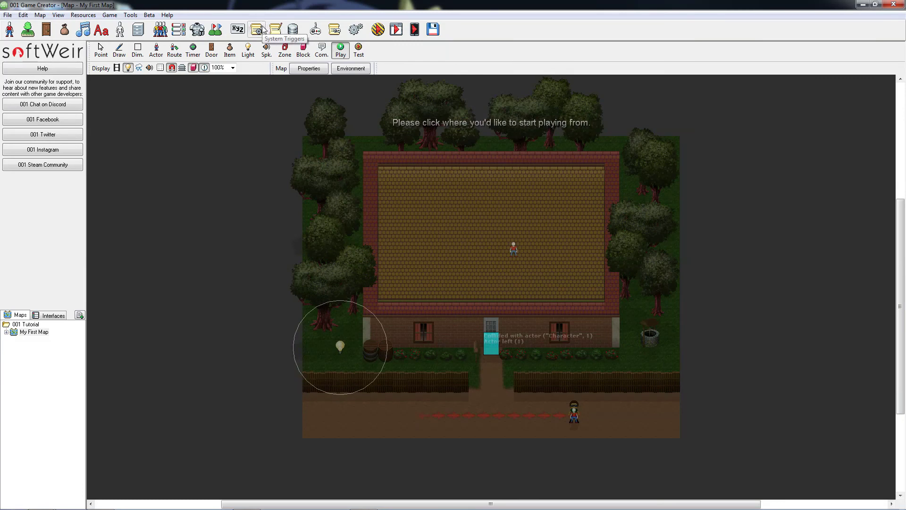
Open the Introduction system trigger's script and paste the copied Comparison Branch and Switch Tile events into it
left_click(263, 30)
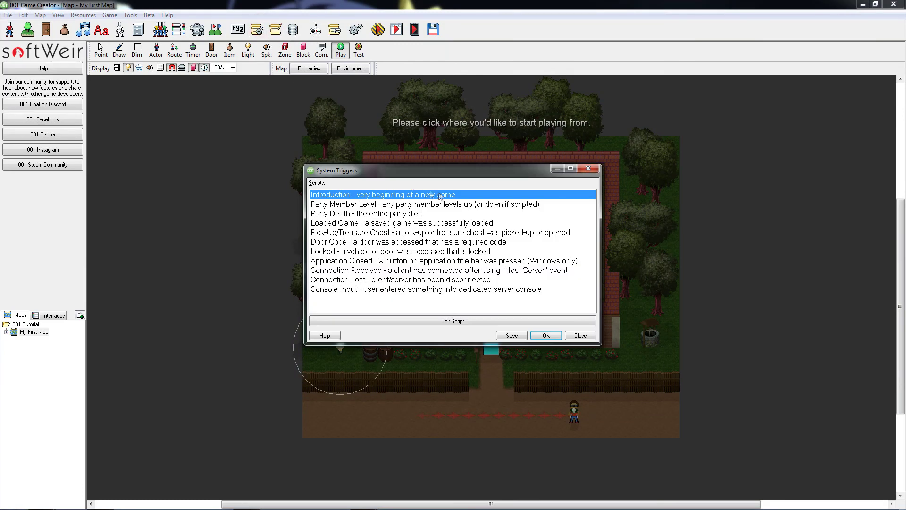
double_click(474, 195)
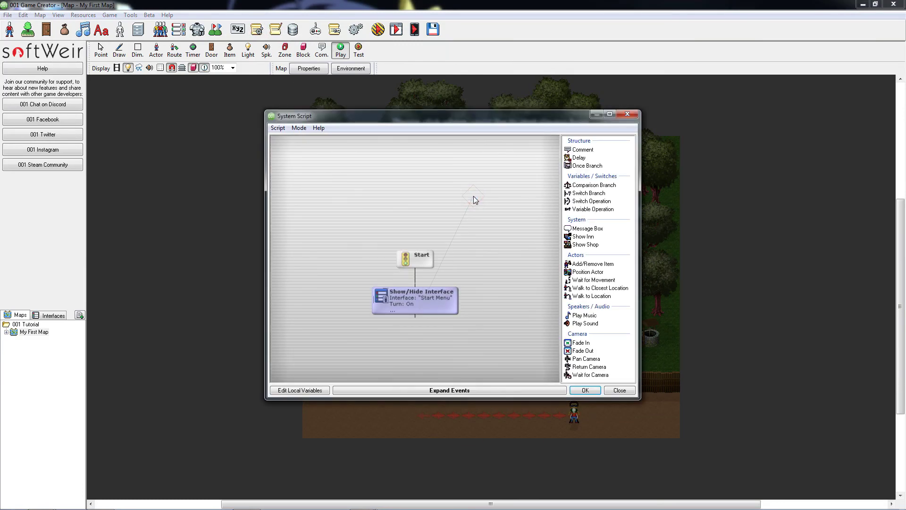
right_click(398, 341)
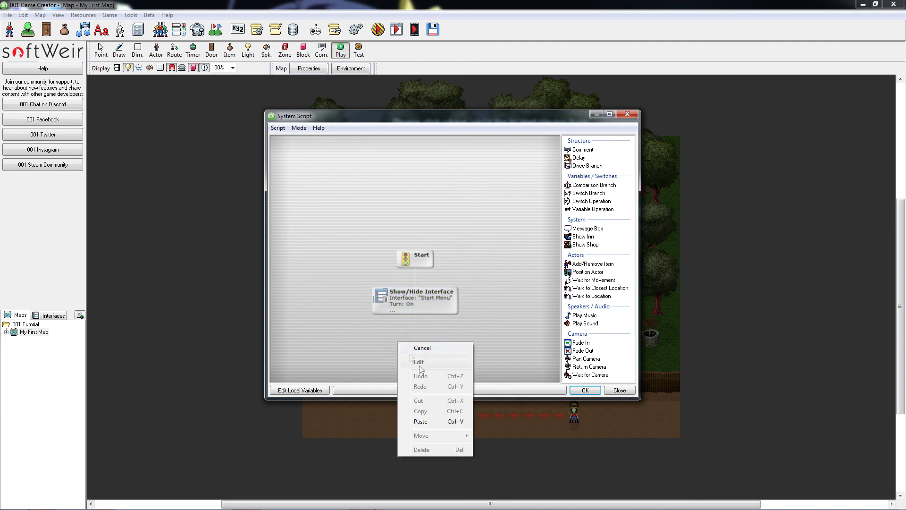
left_click(430, 423)
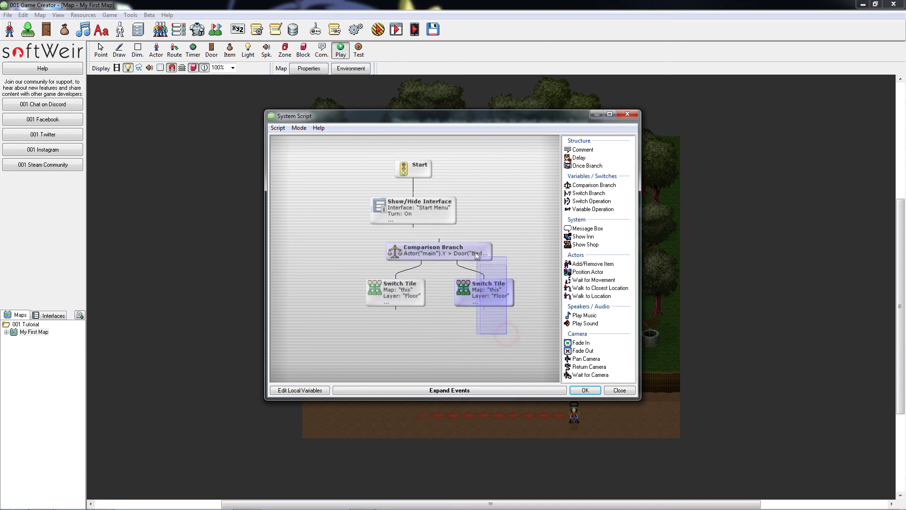
Delete the pasted Comparison Branch and its second Switch Tile, link the remaining Switch Tile after Show/Hide Interface, and accept the system triggers
left_click_drag(473, 250, 475, 251)
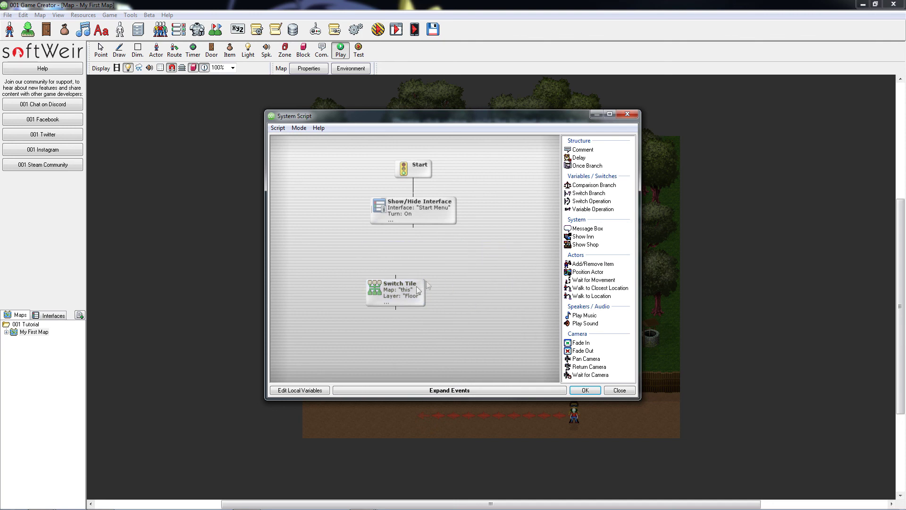
left_click_drag(417, 290, 412, 224)
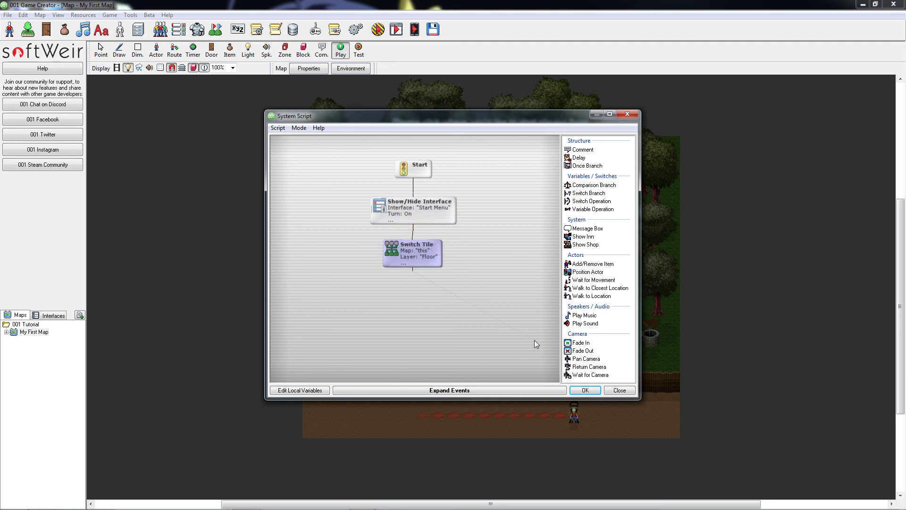
left_click(585, 390)
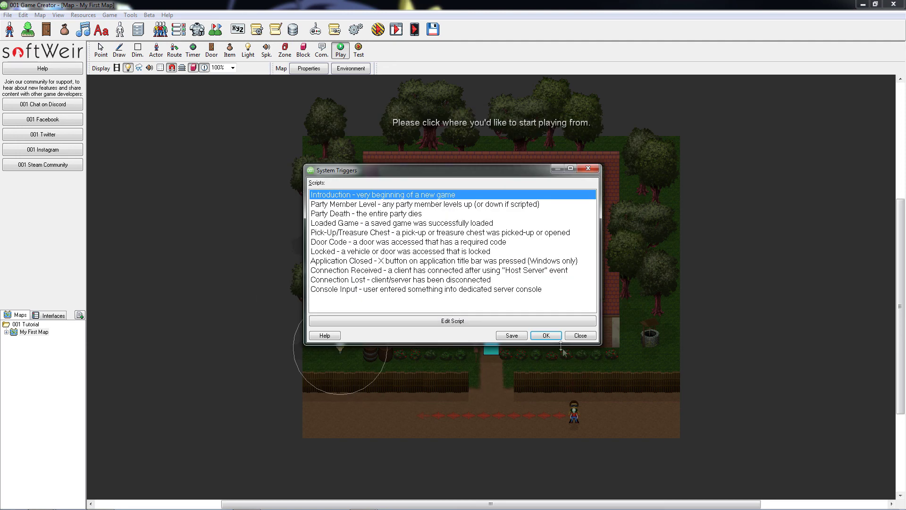
left_click(557, 338)
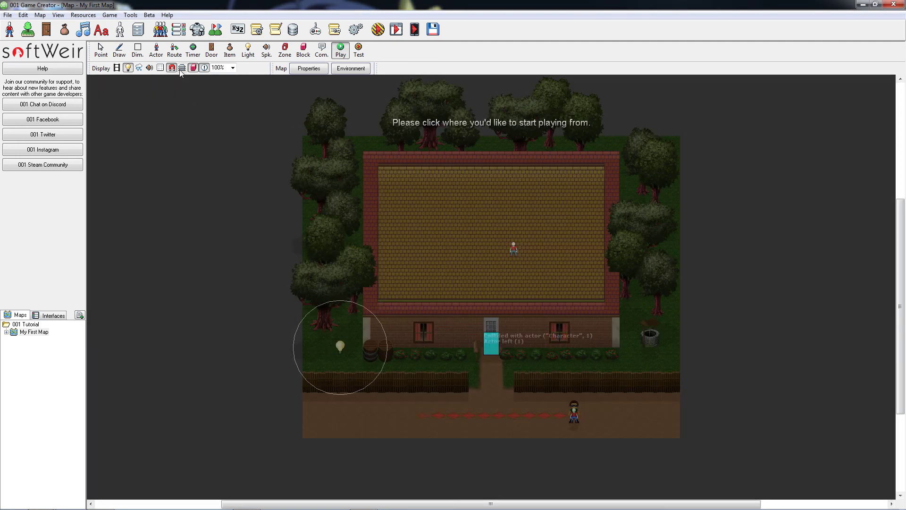
Hide the roof tiles in the map display so the house interior shows
left_click(181, 70)
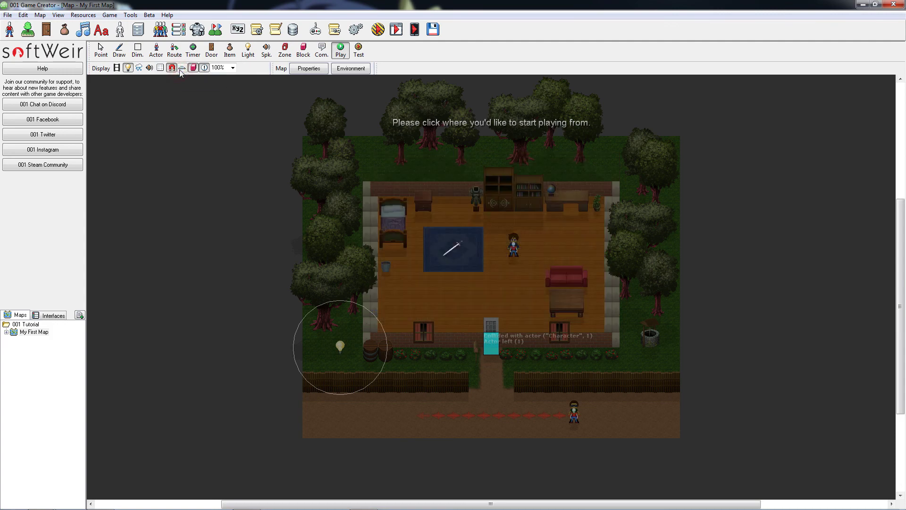